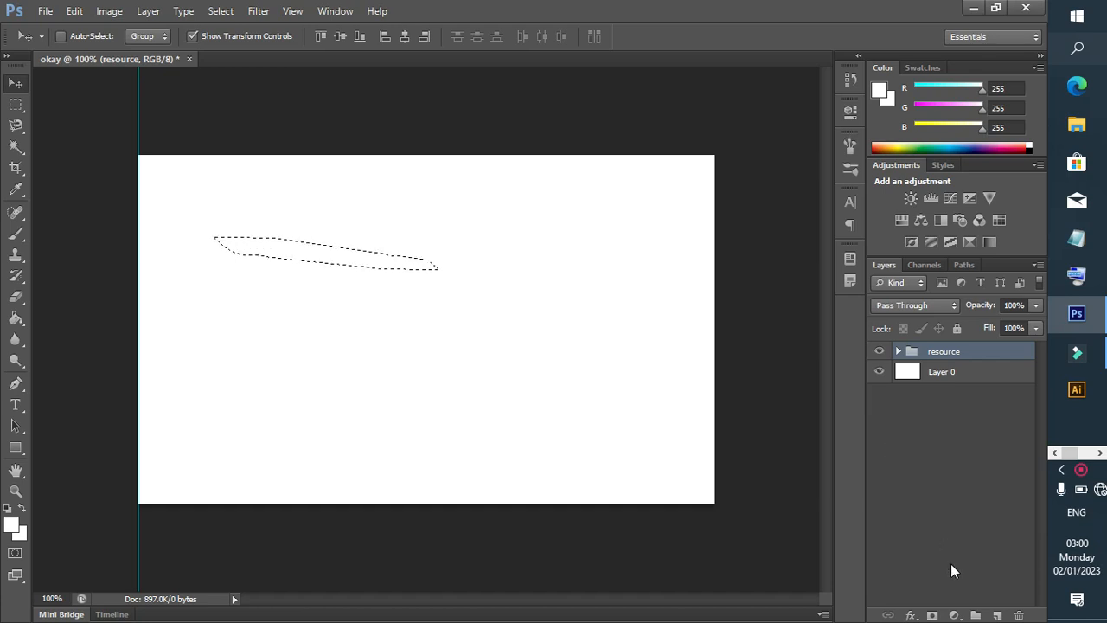
# Move the thin freehand selection outline down and slightly right on the white canvas
pyautogui.click(547, 318)
pyautogui.moveTo(293, 161); pyautogui.dragTo(440, 325)
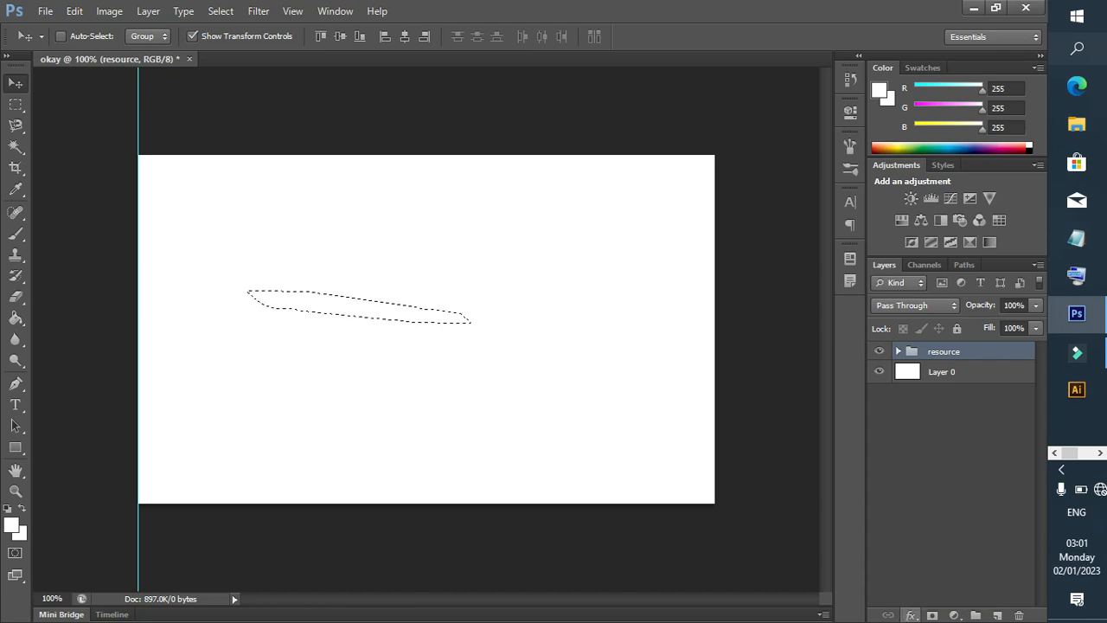
# Add a new layer above the resource group and rename it "resouce"
pyautogui.click(998, 615)
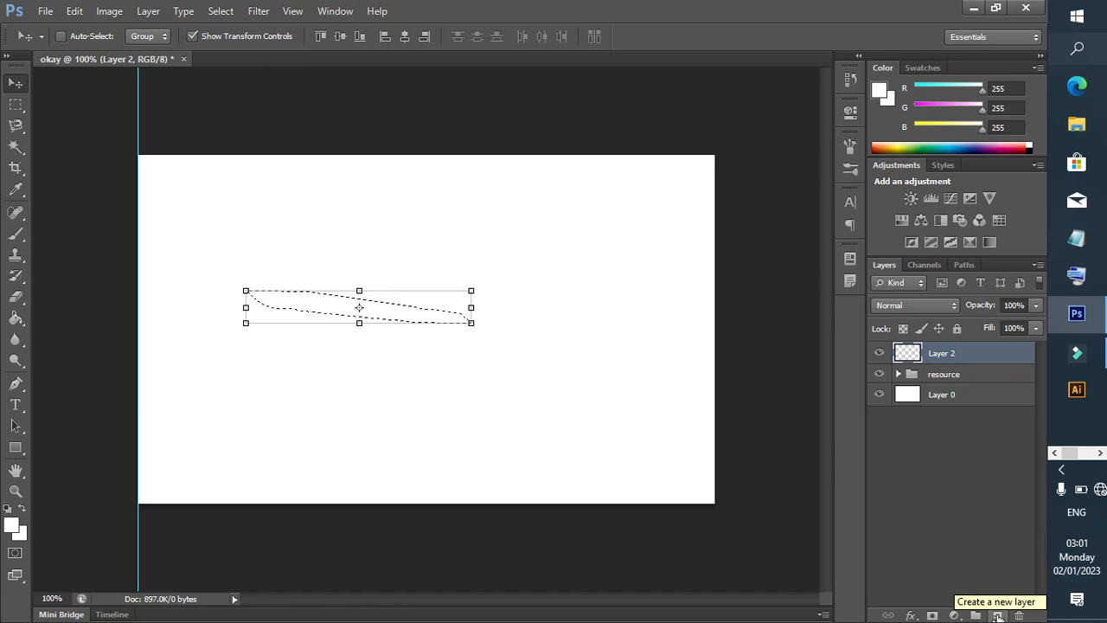
pyautogui.doubleClick(946, 357)
pyautogui.click(947, 354)
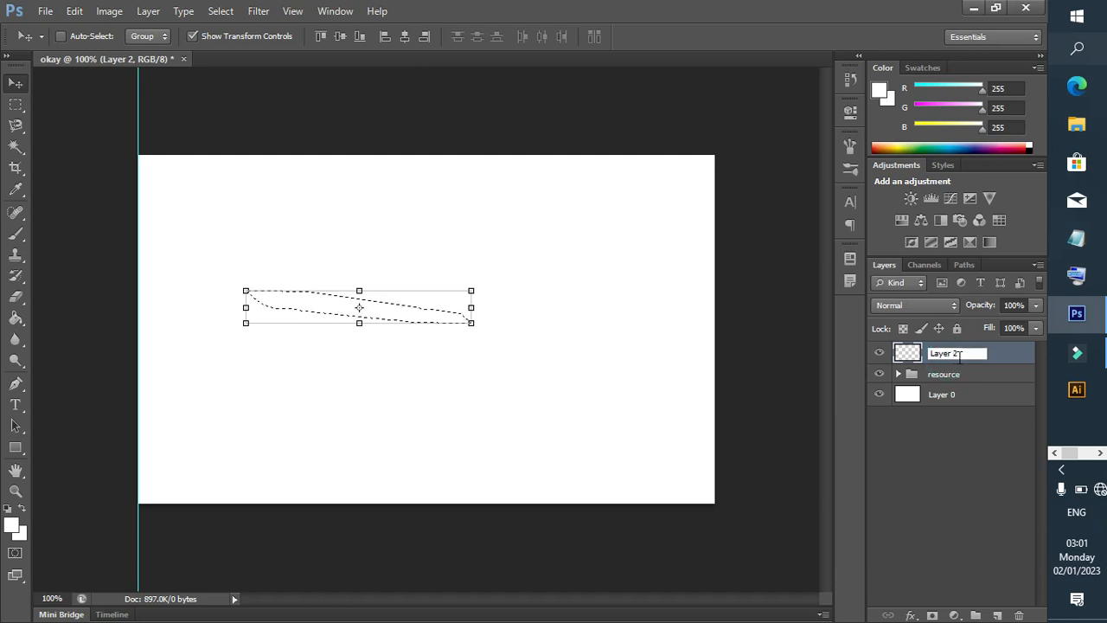
pyautogui.moveTo(960, 355); pyautogui.dragTo(931, 354)
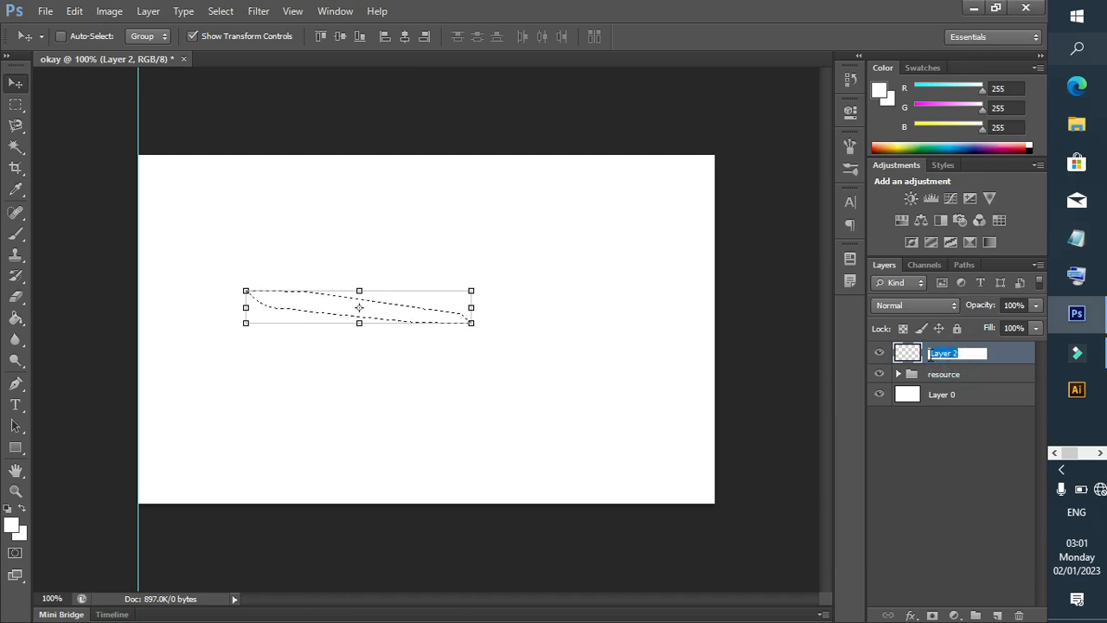
pyautogui.write('resouces')
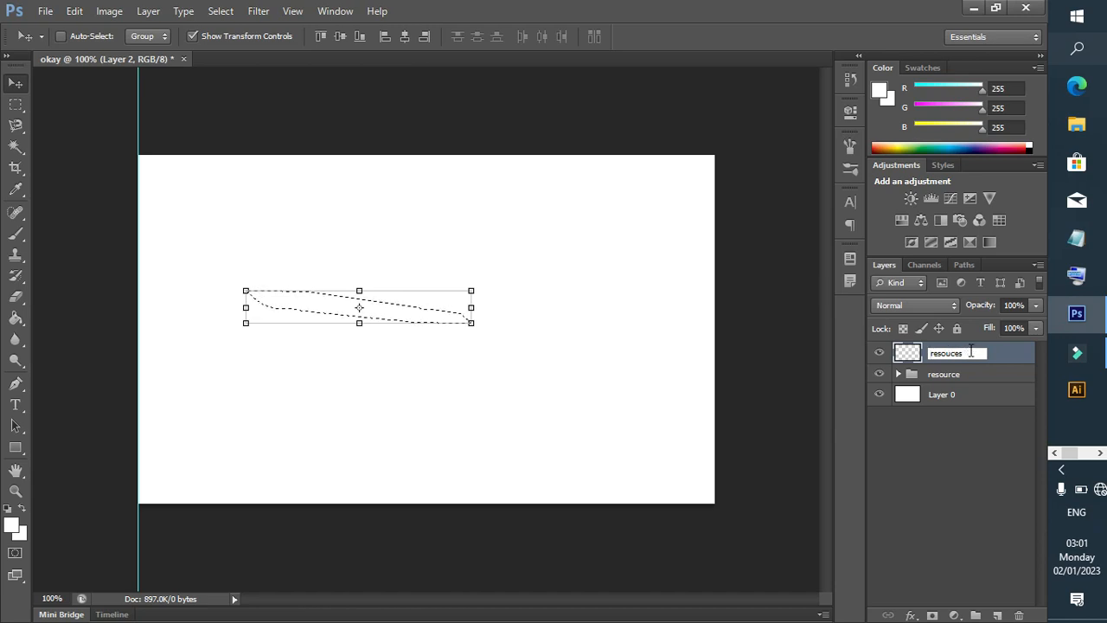
pyautogui.moveTo(967, 352); pyautogui.dragTo(958, 353)
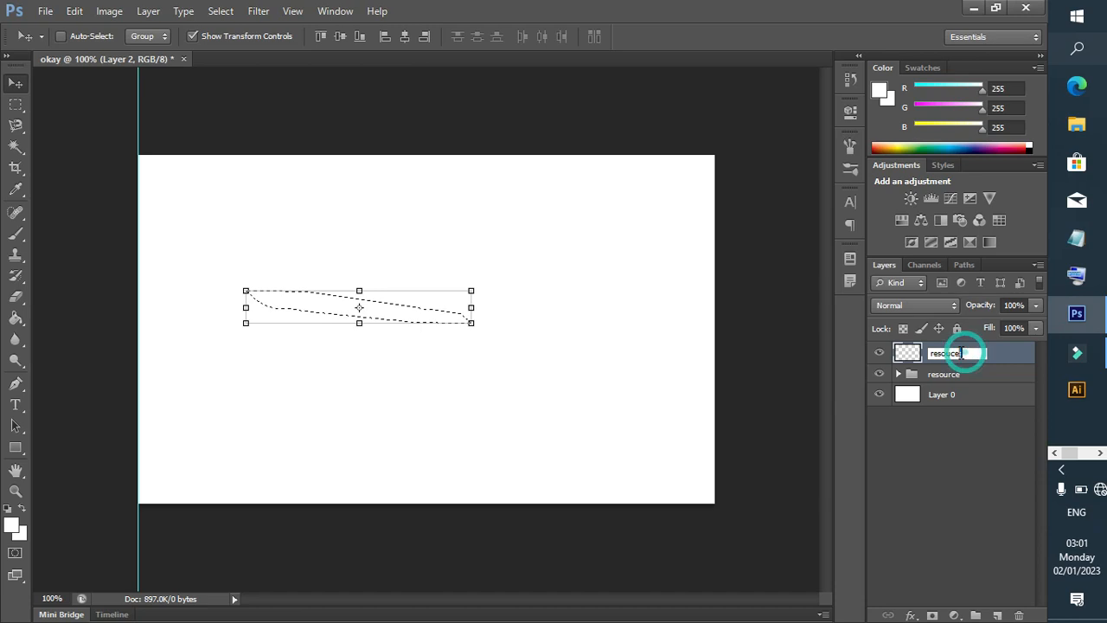
pyautogui.press('BackSpace')
pyautogui.press('Return')
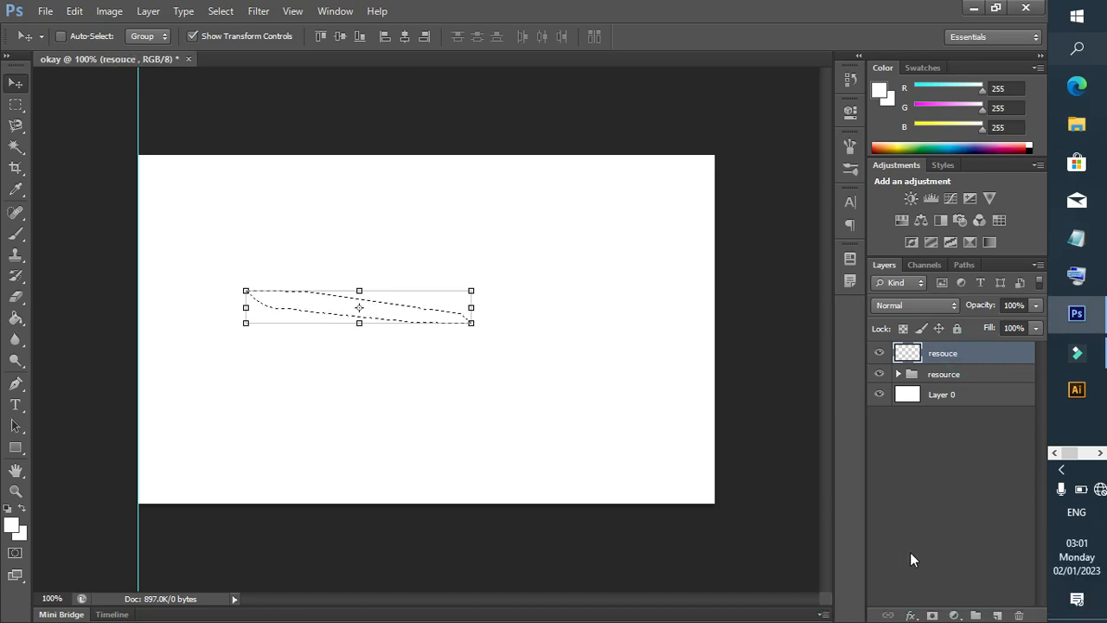
pyautogui.click(1062, 472)
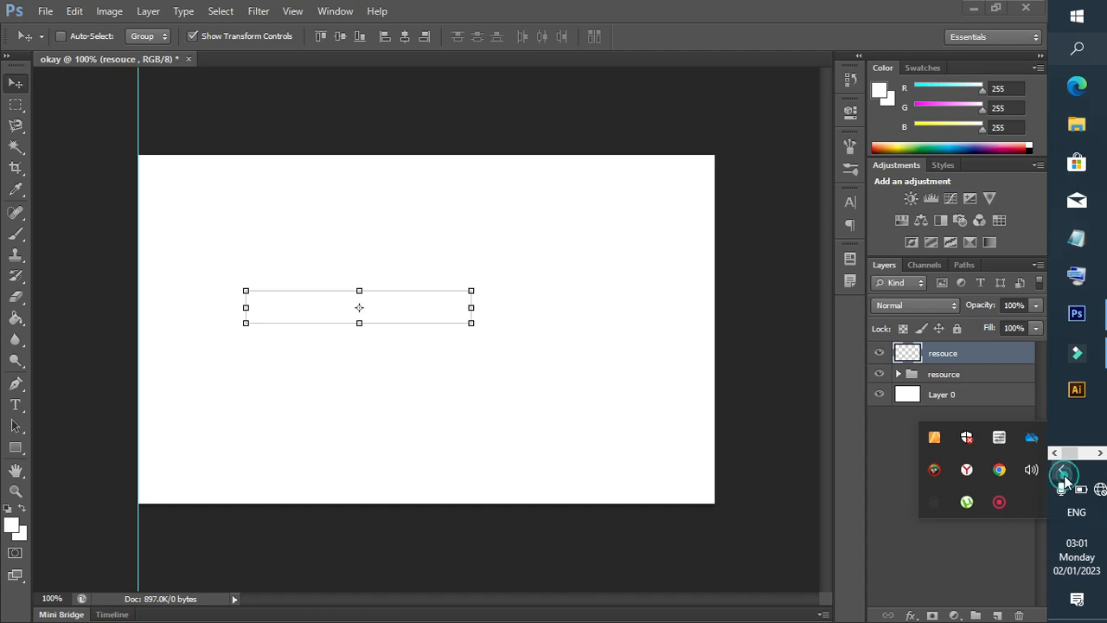
pyautogui.click(1062, 469)
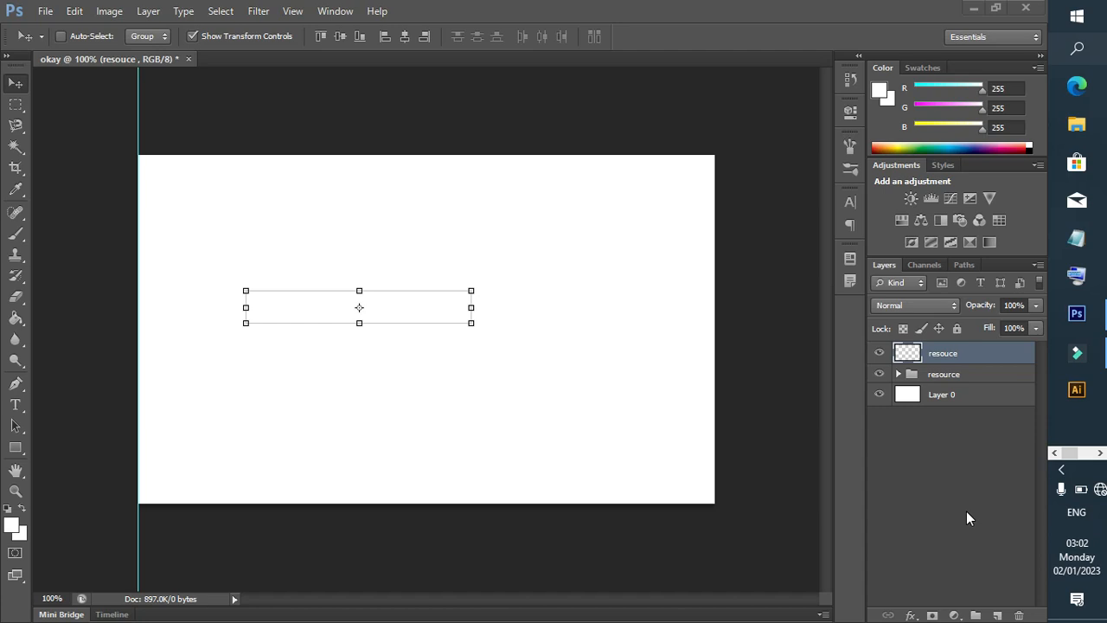
pyautogui.keyDown('ctrl'); pyautogui.click(943, 349); pyautogui.keyUp('ctrl')
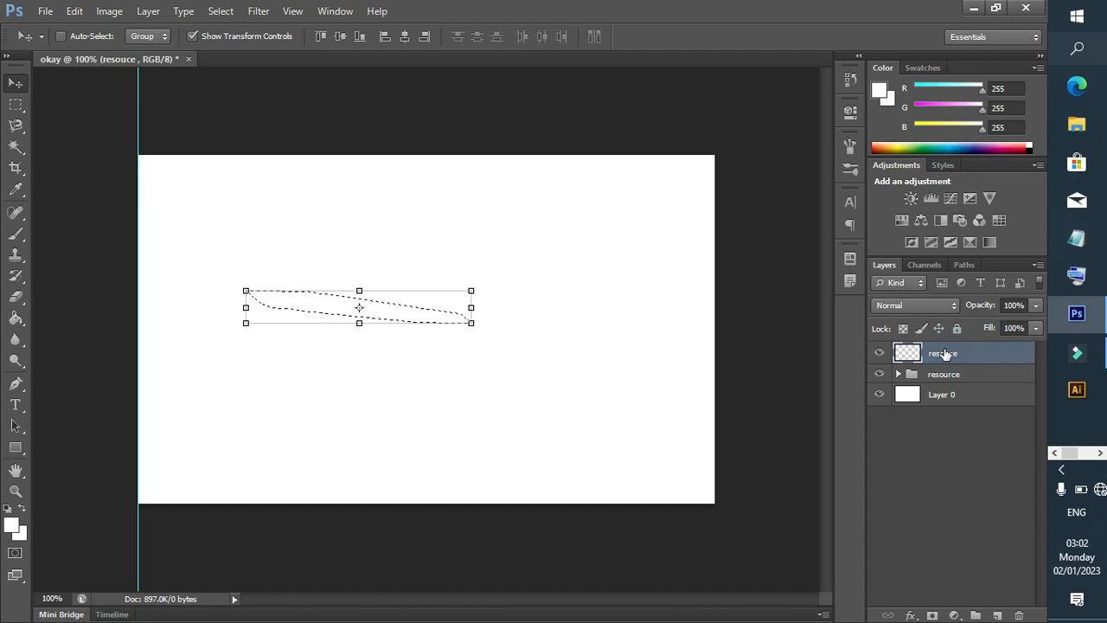
pyautogui.rightClick(944, 352)
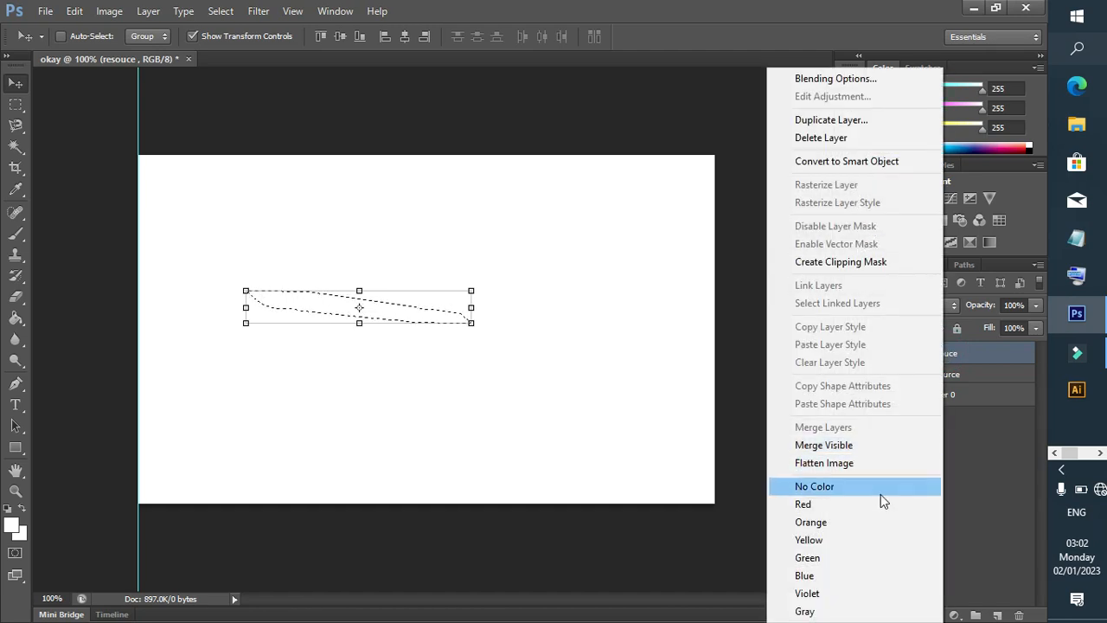
pyautogui.click(960, 320)
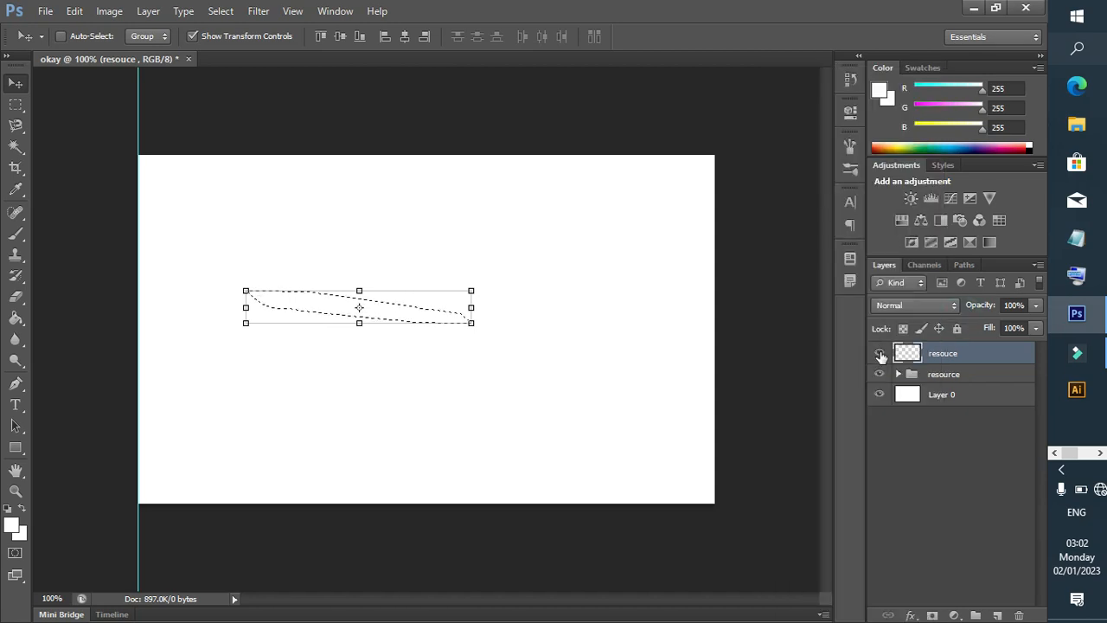
# Fully lock the resouce layer, and toggle its visibility off and back on
pyautogui.click(880, 354)
pyautogui.click(880, 355)
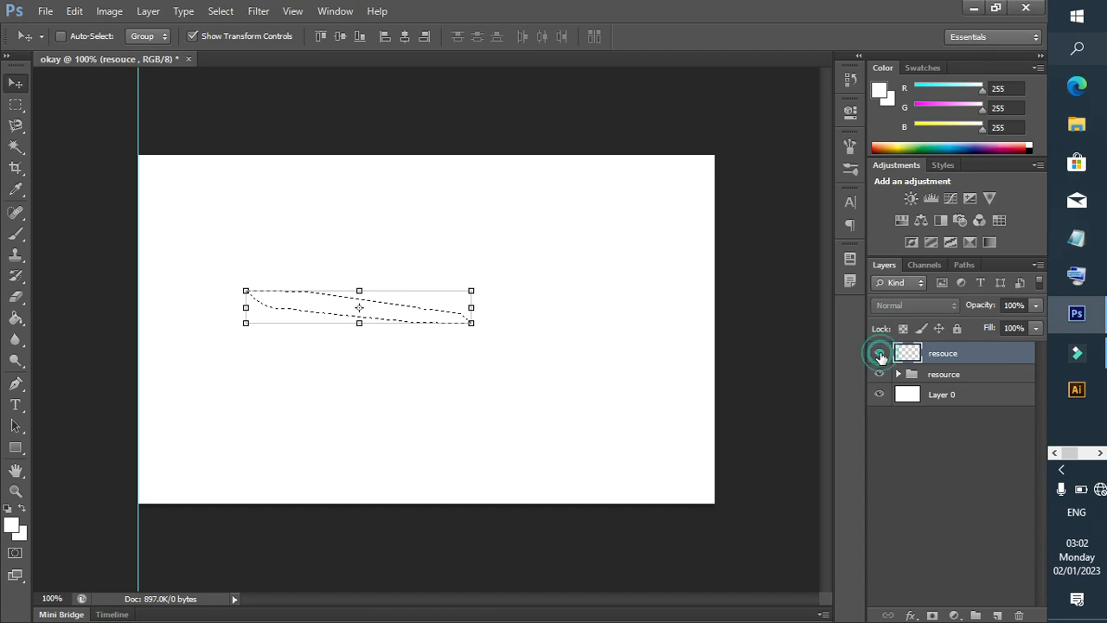
pyautogui.click(958, 328)
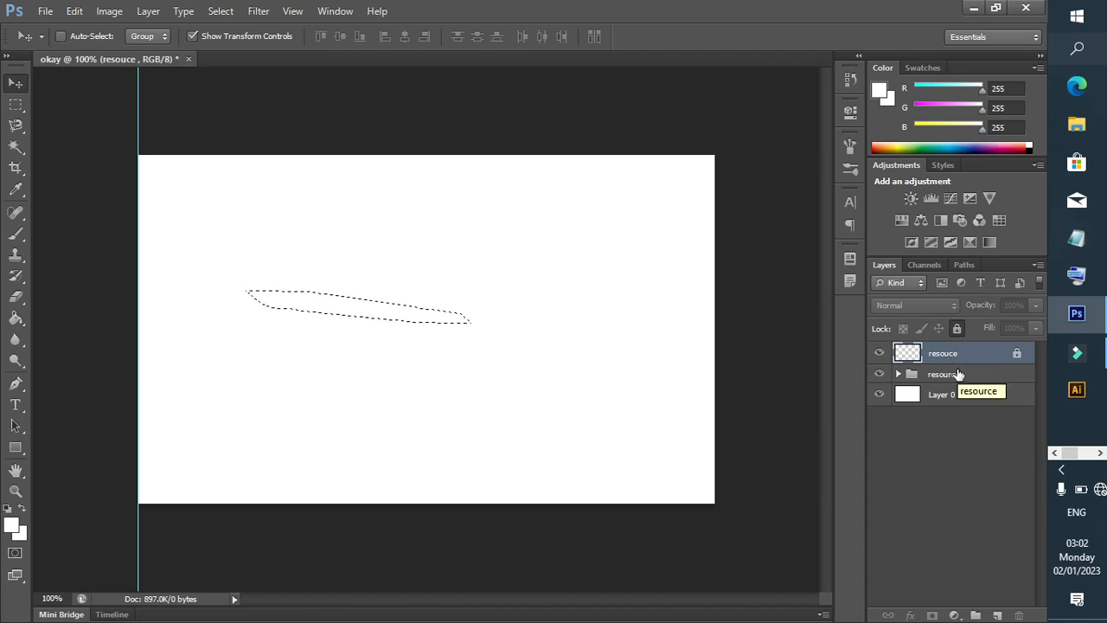
pyautogui.click(954, 328)
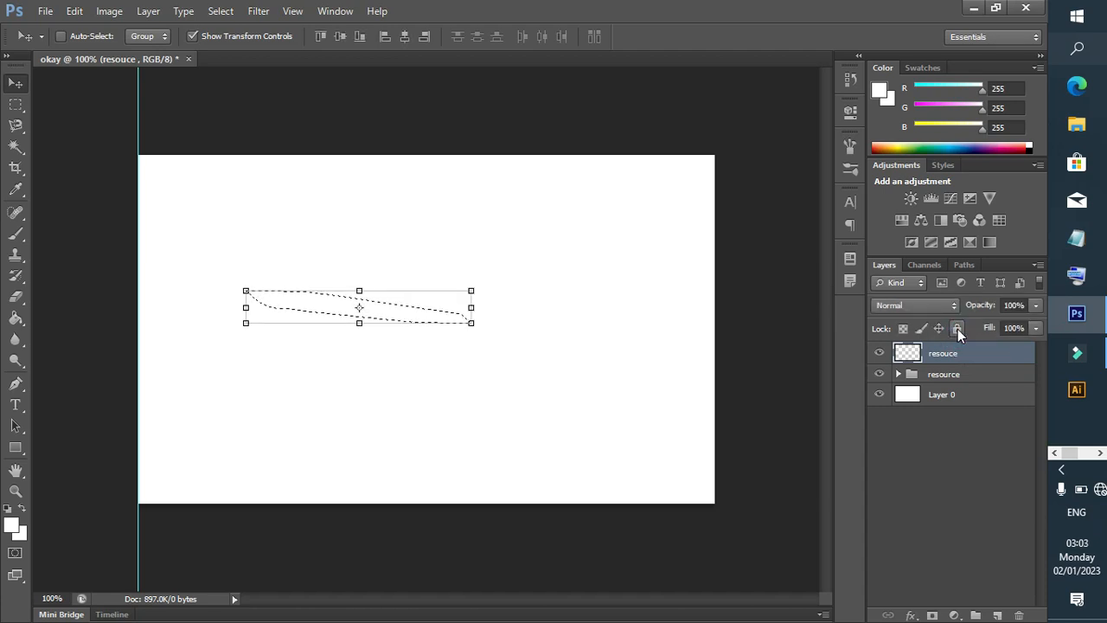
pyautogui.click(957, 328)
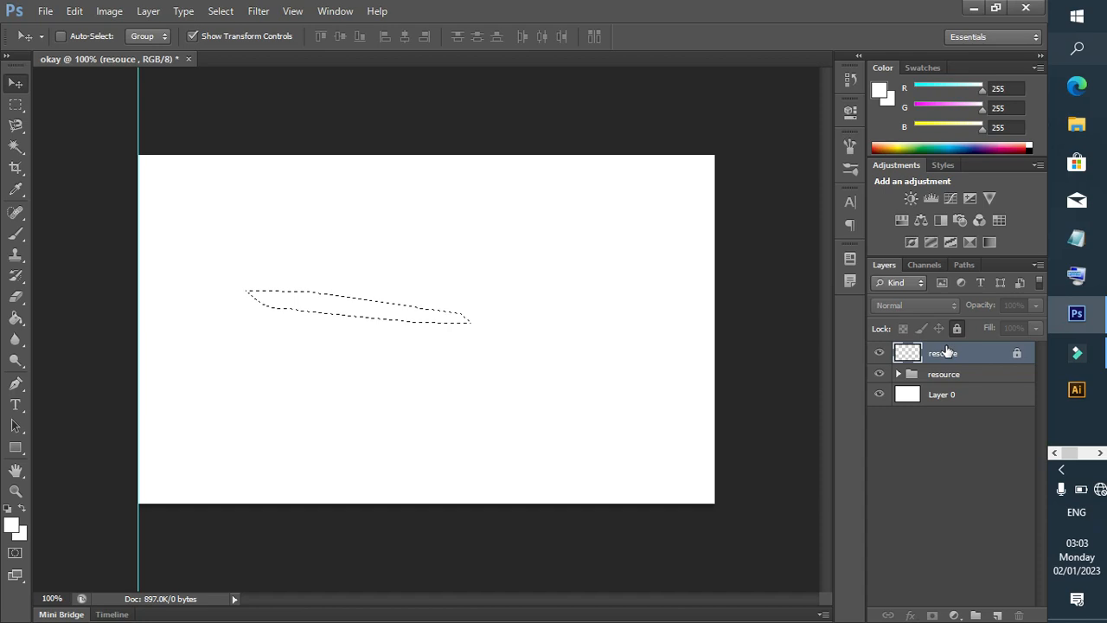
pyautogui.click(878, 353)
pyautogui.click(879, 353)
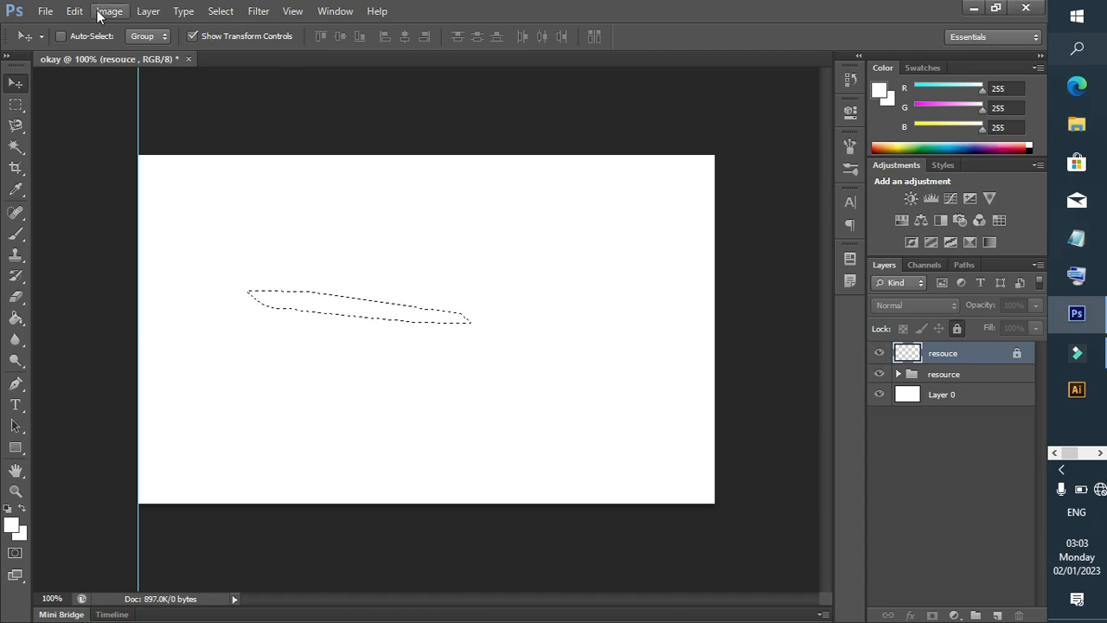
pyautogui.click(43, 12)
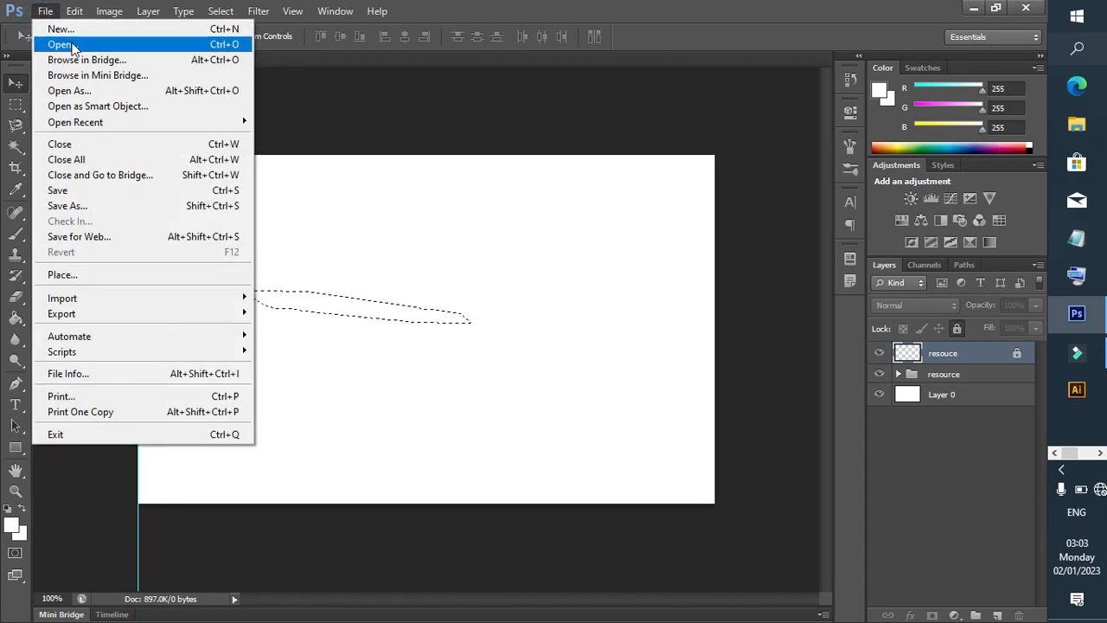
pyautogui.click(41, 10)
pyautogui.click(43, 11)
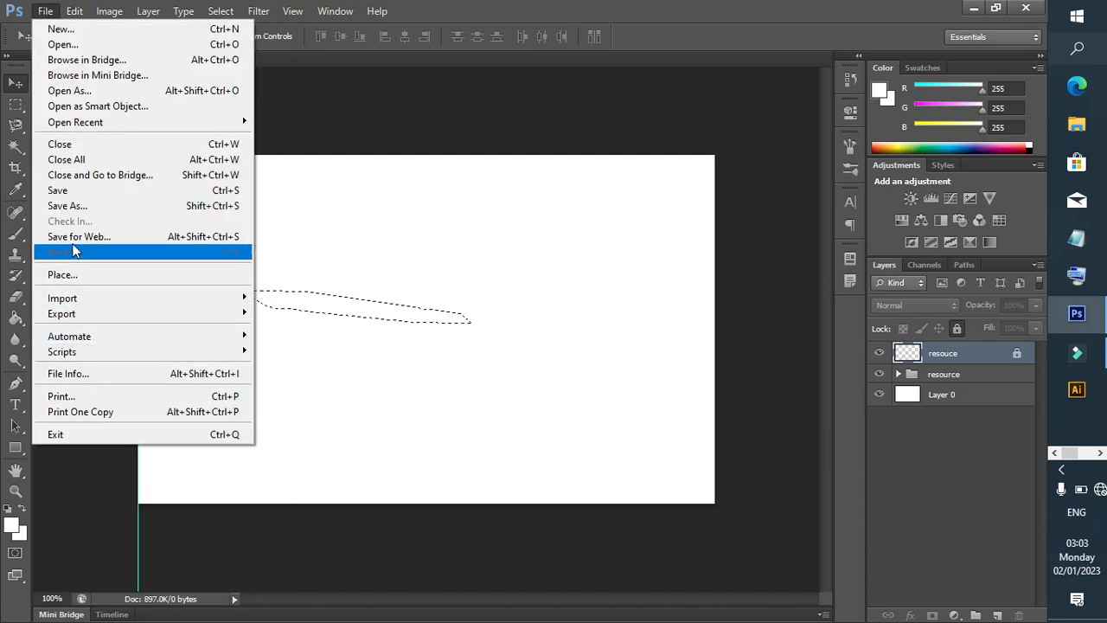
pyautogui.click(439, 308)
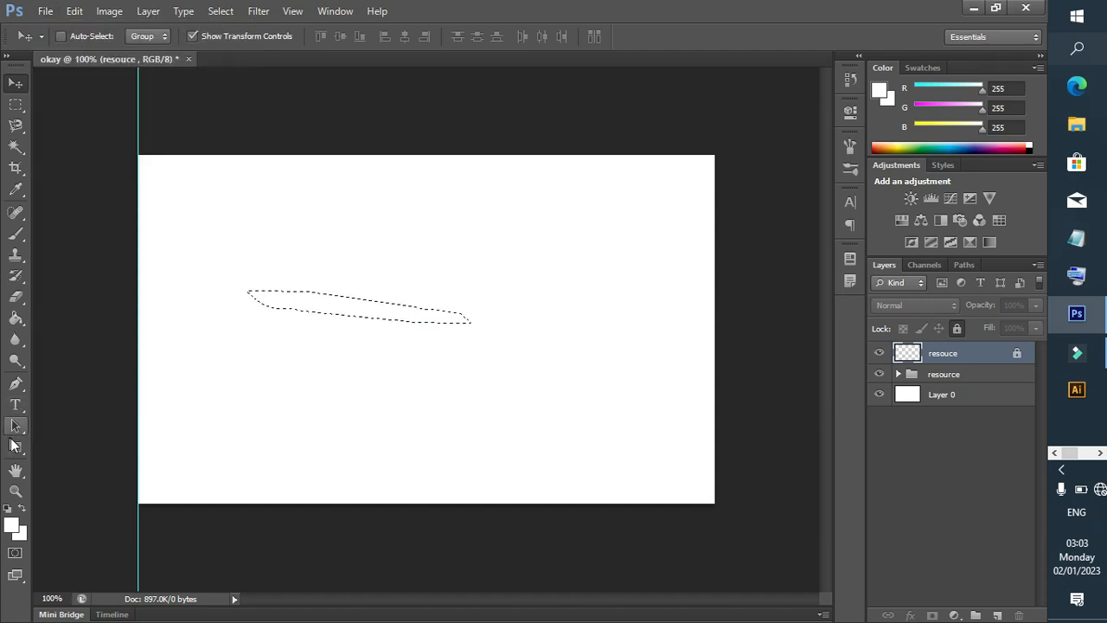
# Draw a rectangle shape about 316 by 165 px over the selection on the canvas and fill it with red
pyautogui.click(16, 447)
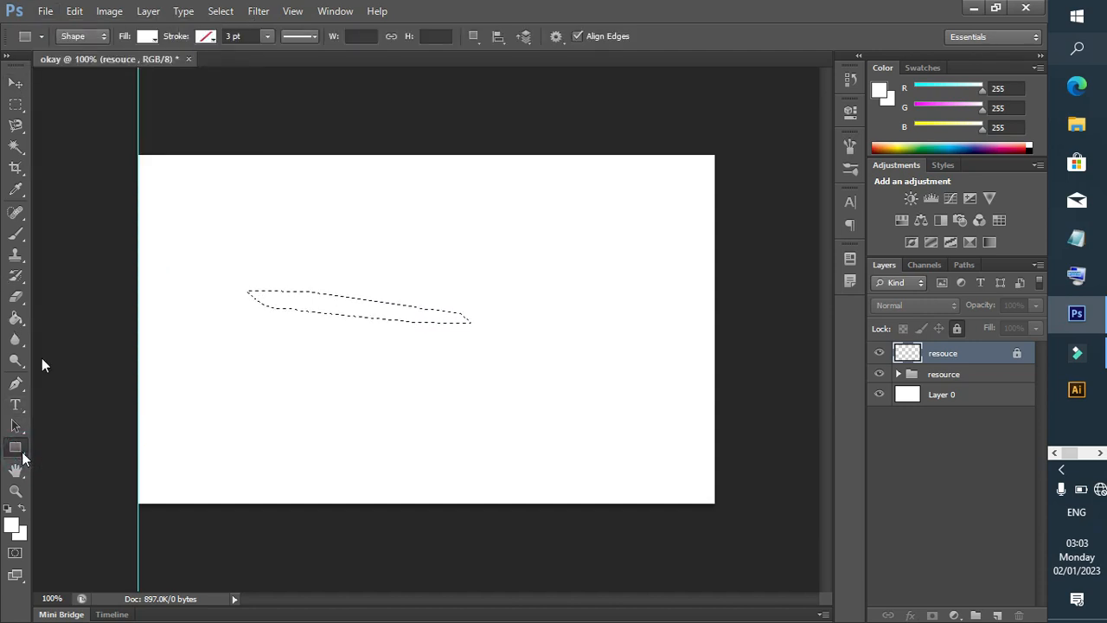
pyautogui.moveTo(260, 220); pyautogui.dragTo(517, 354)
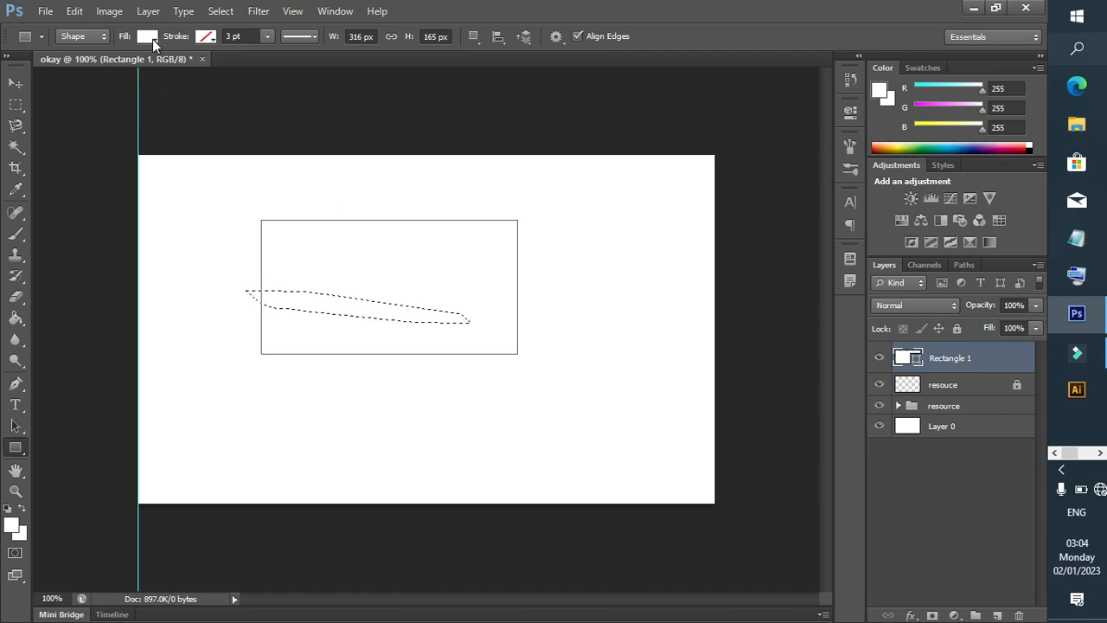
pyautogui.click(149, 38)
pyautogui.click(97, 160)
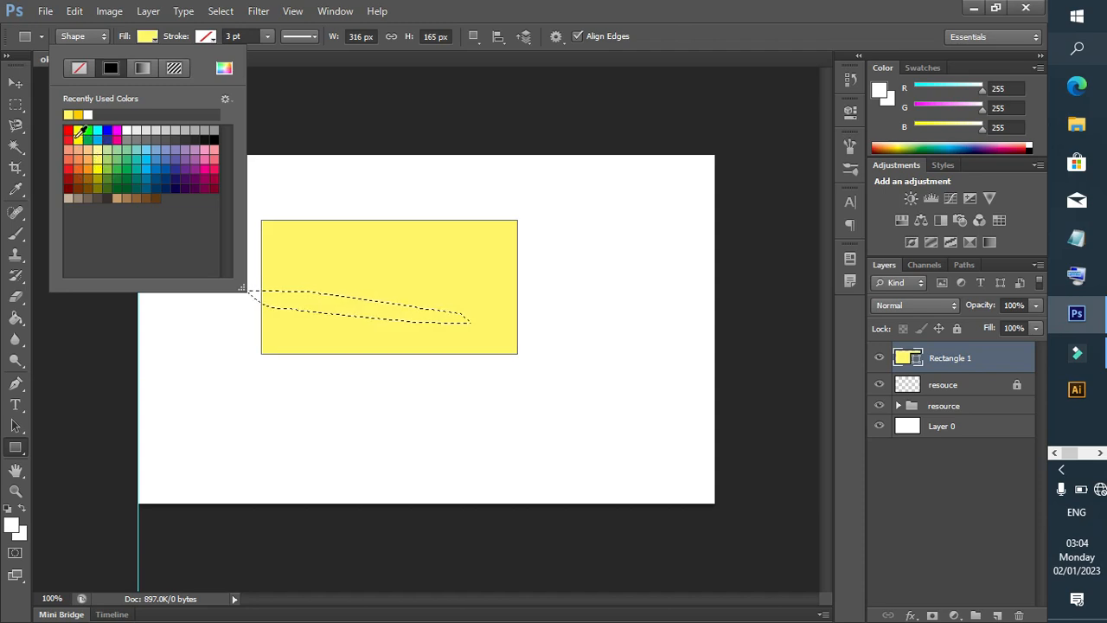
pyautogui.click(69, 129)
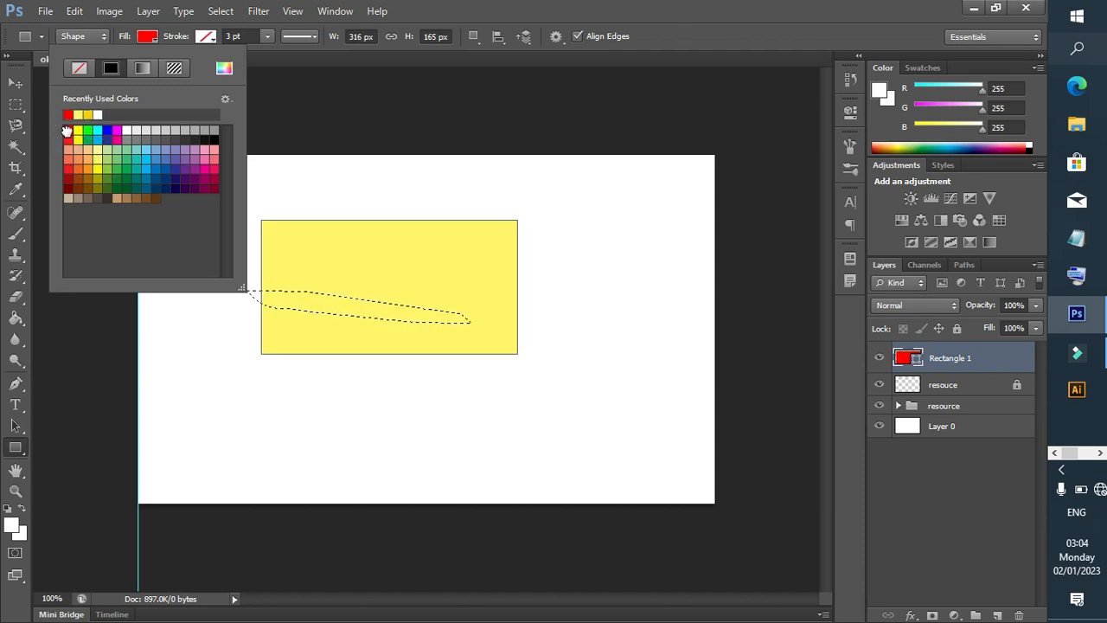
# Move the red rectangle down and to the right, closer to the canvas centre
pyautogui.click(14, 83)
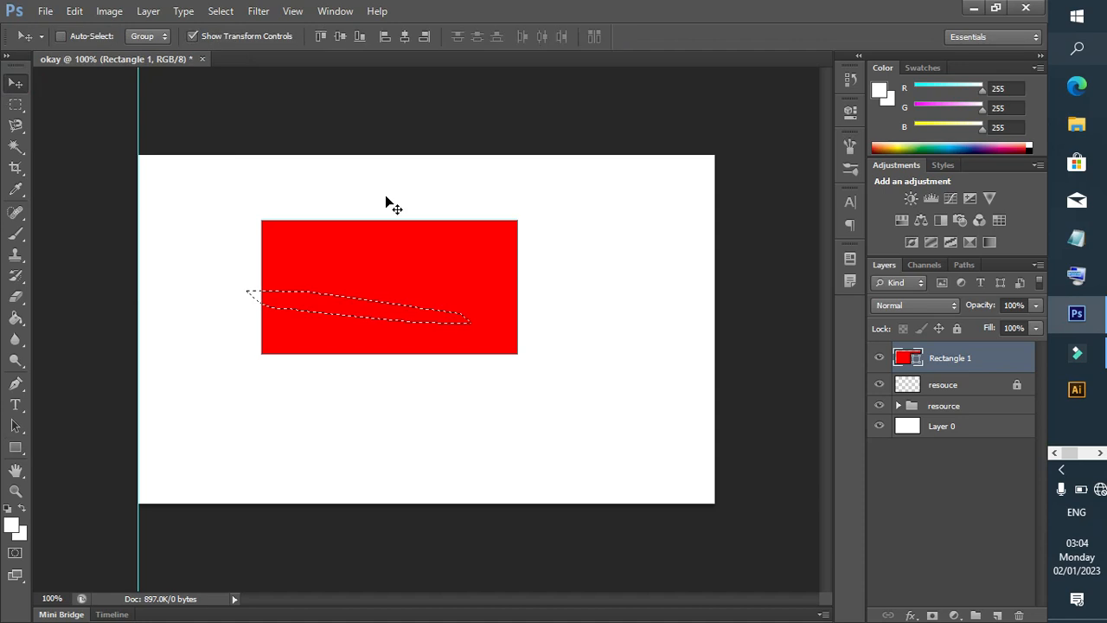
pyautogui.click(412, 254)
pyautogui.moveTo(424, 279); pyautogui.dragTo(451, 288)
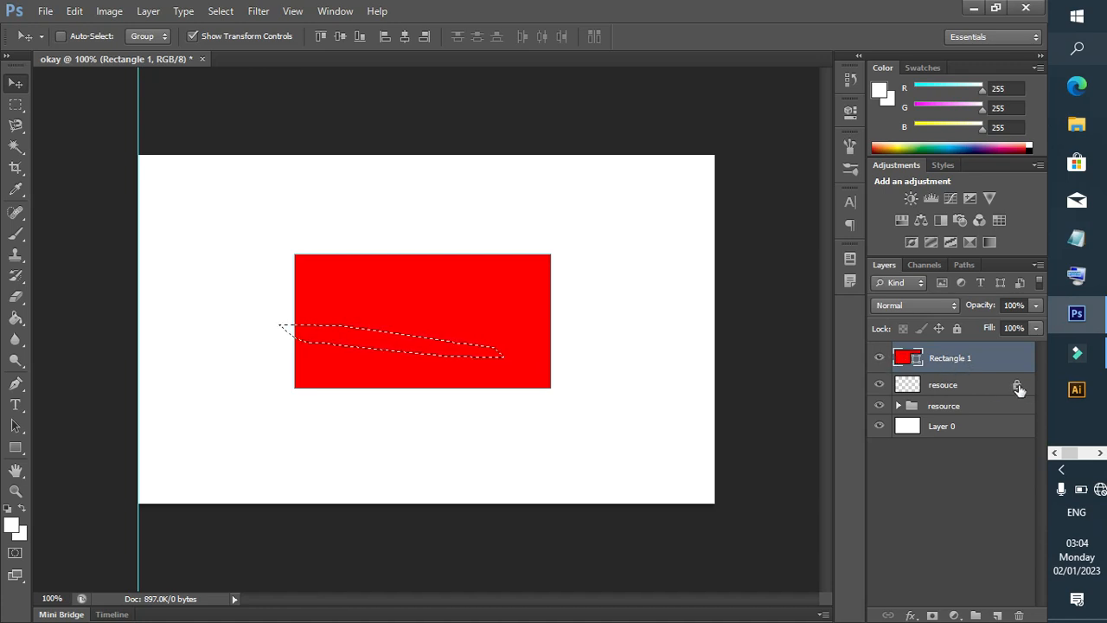
pyautogui.doubleClick(966, 358)
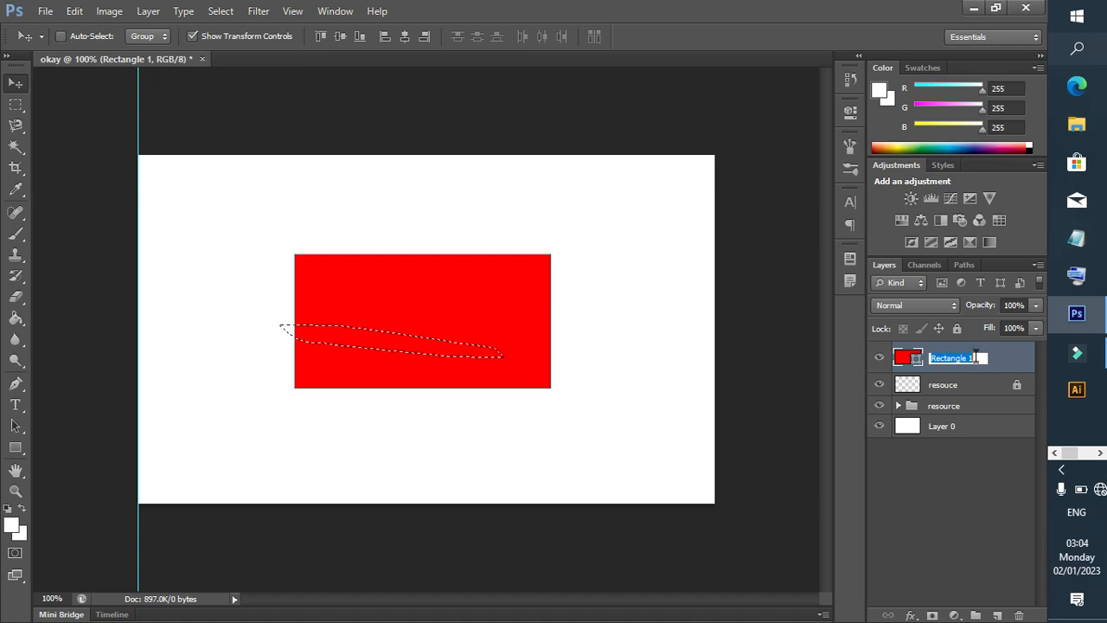
pyautogui.click(965, 354)
pyautogui.press('Return')
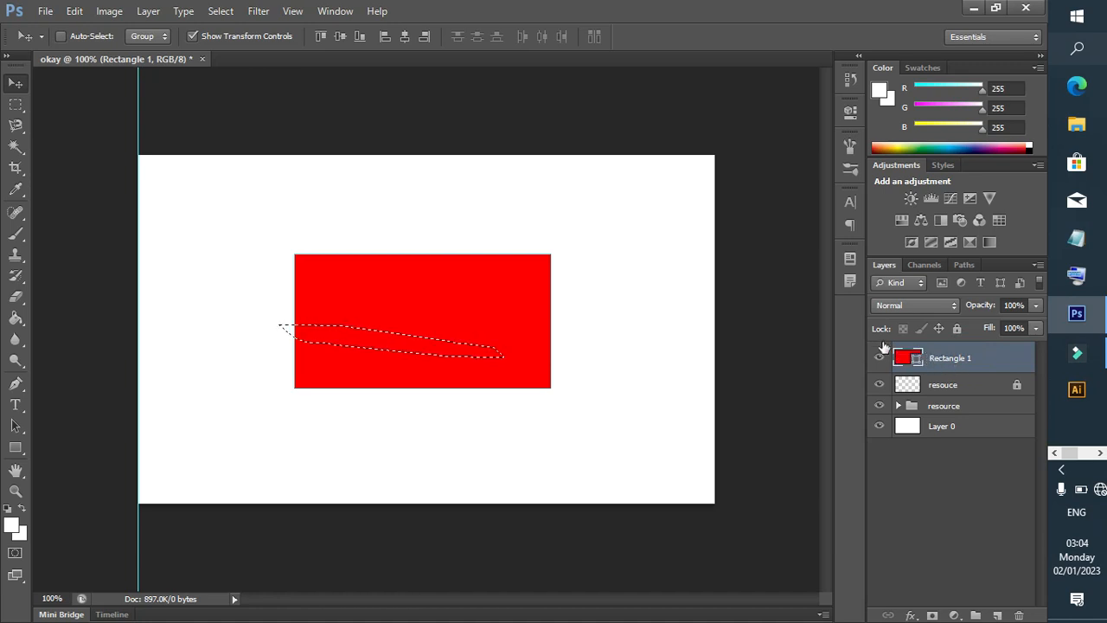
# Unlock the resouce layer and draw a white rectangle shape about 225 by 94 px on it, overlapping the red rectangle
pyautogui.click(1015, 389)
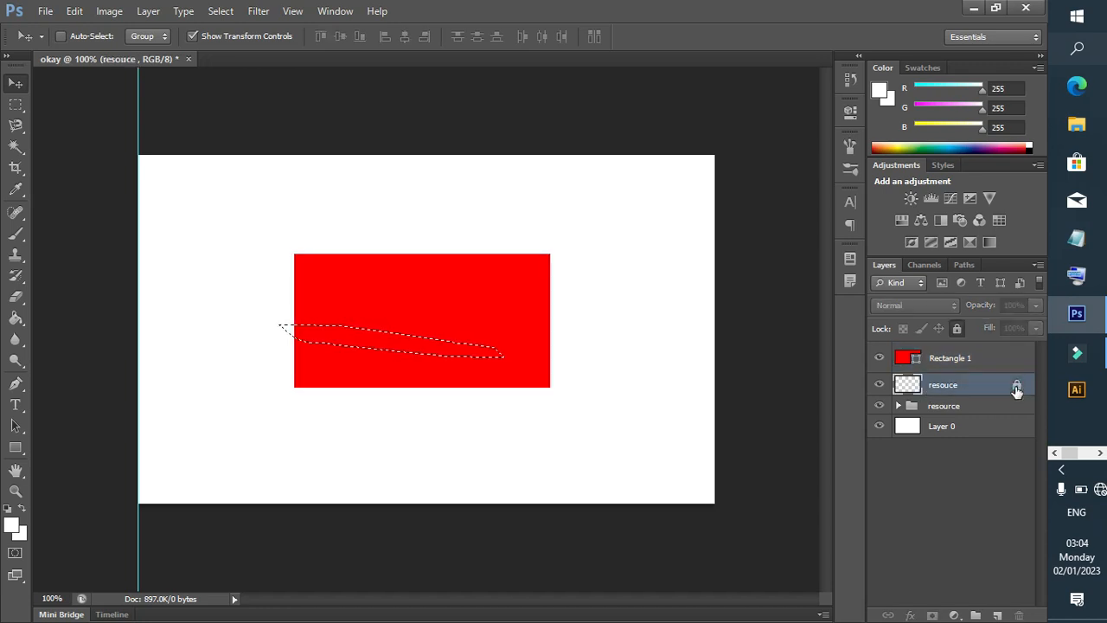
pyautogui.click(955, 329)
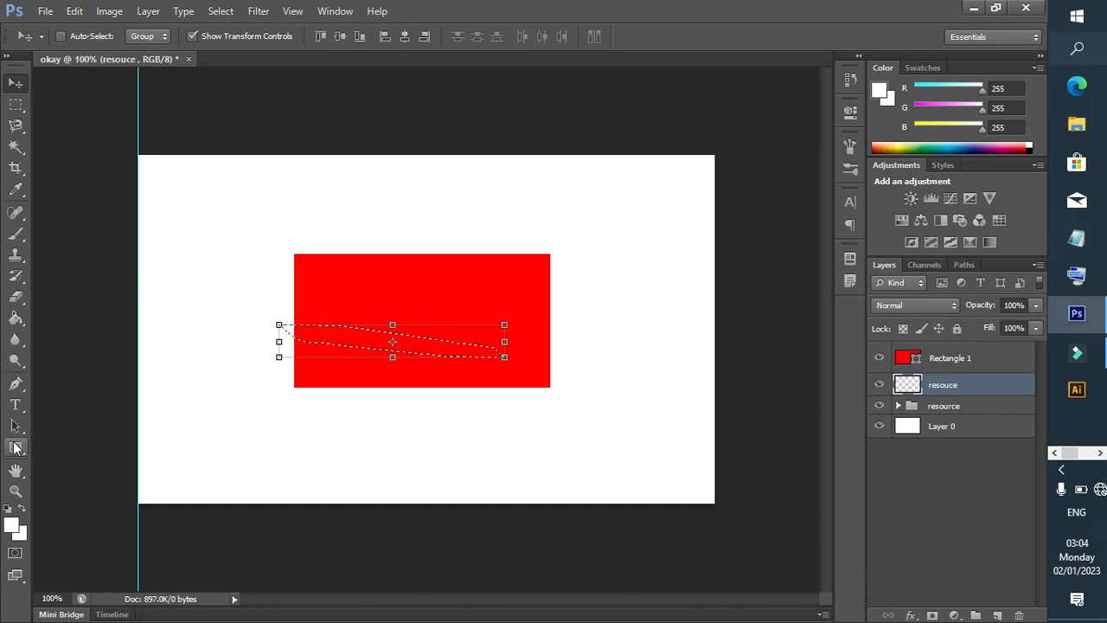
pyautogui.click(16, 447)
pyautogui.moveTo(268, 235); pyautogui.dragTo(448, 310)
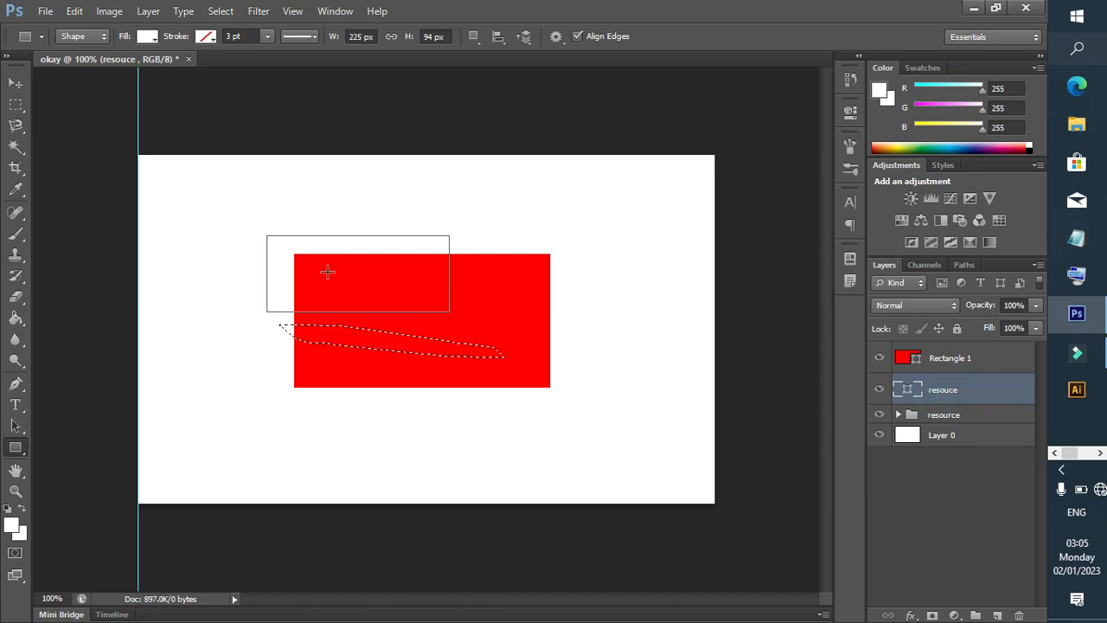
# Hide Rectangle 1, the resouce layer, Layer 0 and the resource group
pyautogui.click(880, 358)
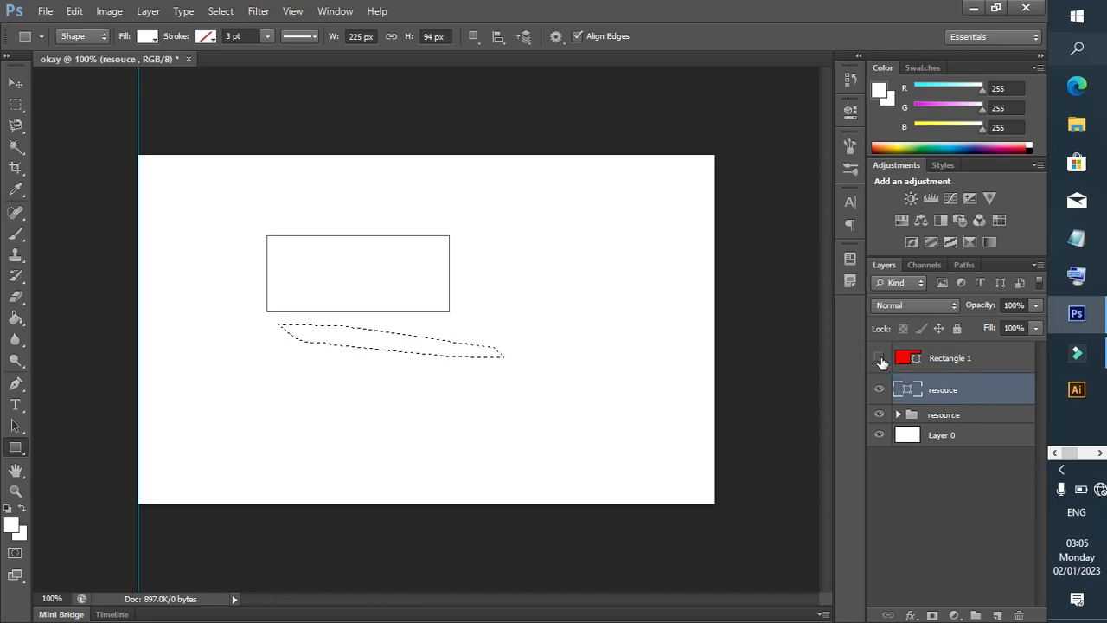
pyautogui.click(880, 390)
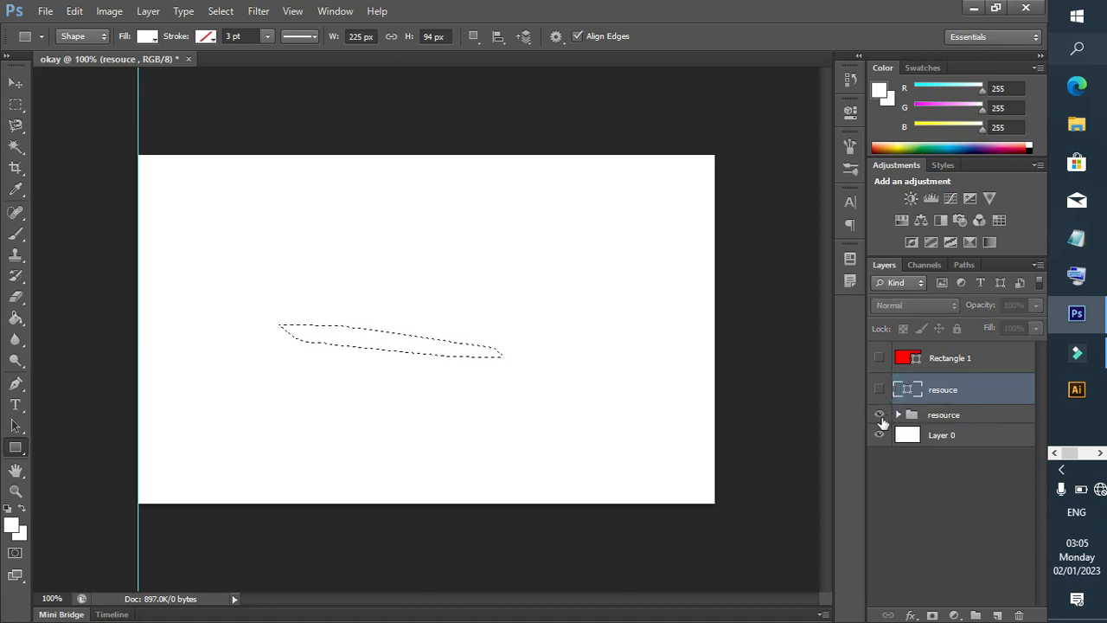
pyautogui.click(881, 435)
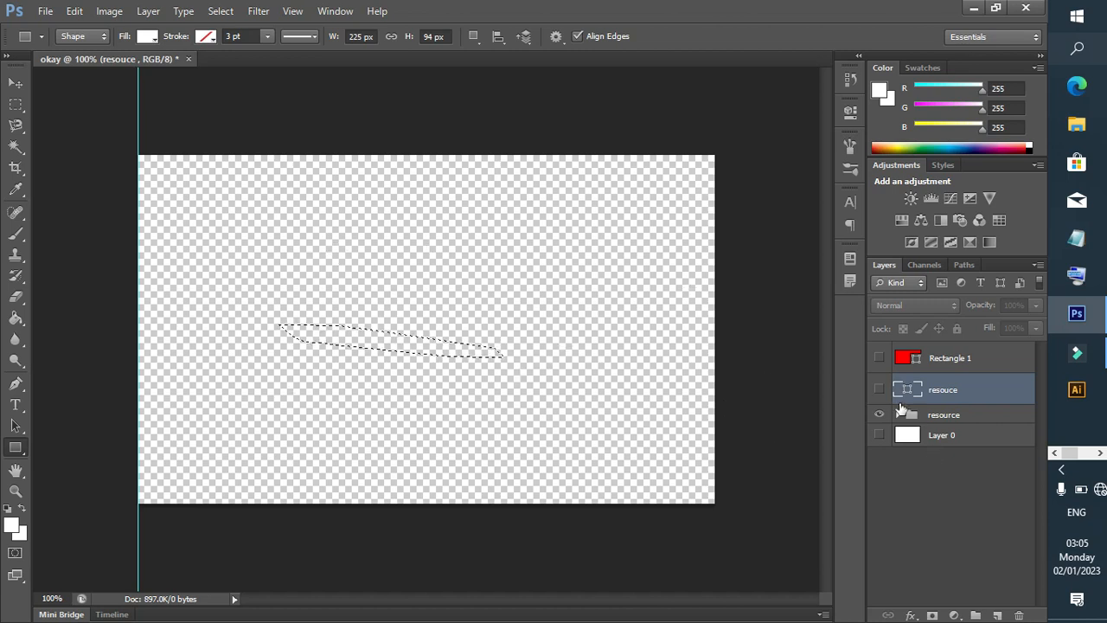
pyautogui.click(880, 415)
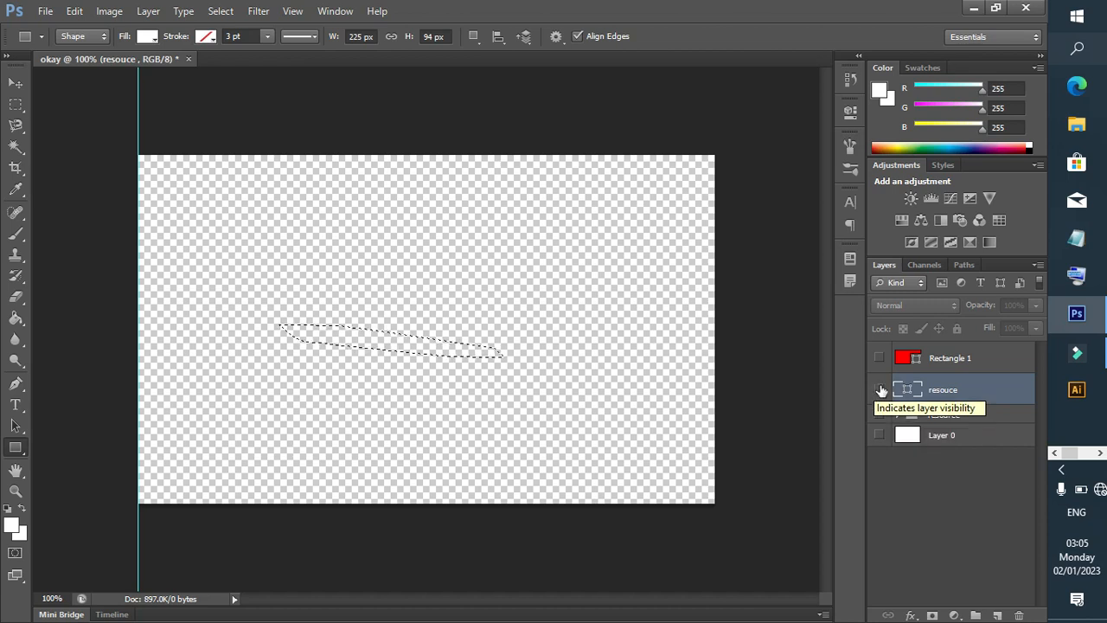
# Make the resouce layer, Rectangle 1, Layer 0 and the resource group visible again
pyautogui.click(880, 389)
pyautogui.click(880, 357)
pyautogui.click(880, 436)
pyautogui.click(881, 438)
pyautogui.click(880, 415)
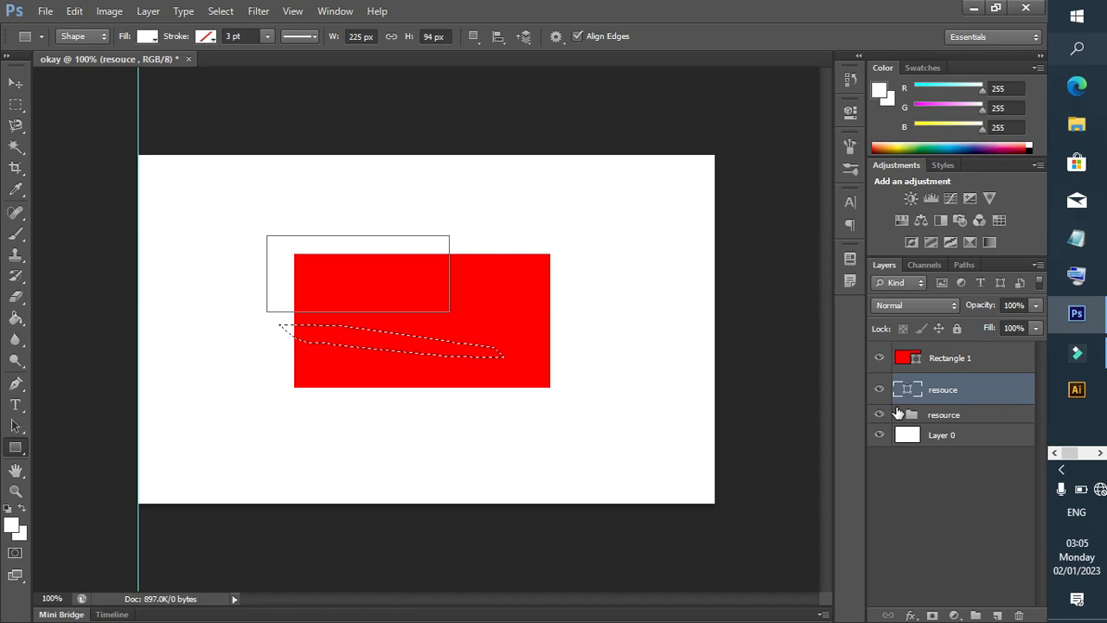
# Create a new layer group and move Rectangle 1, the resouce layer, the resource group and Layer 0 into it
pyautogui.click(977, 616)
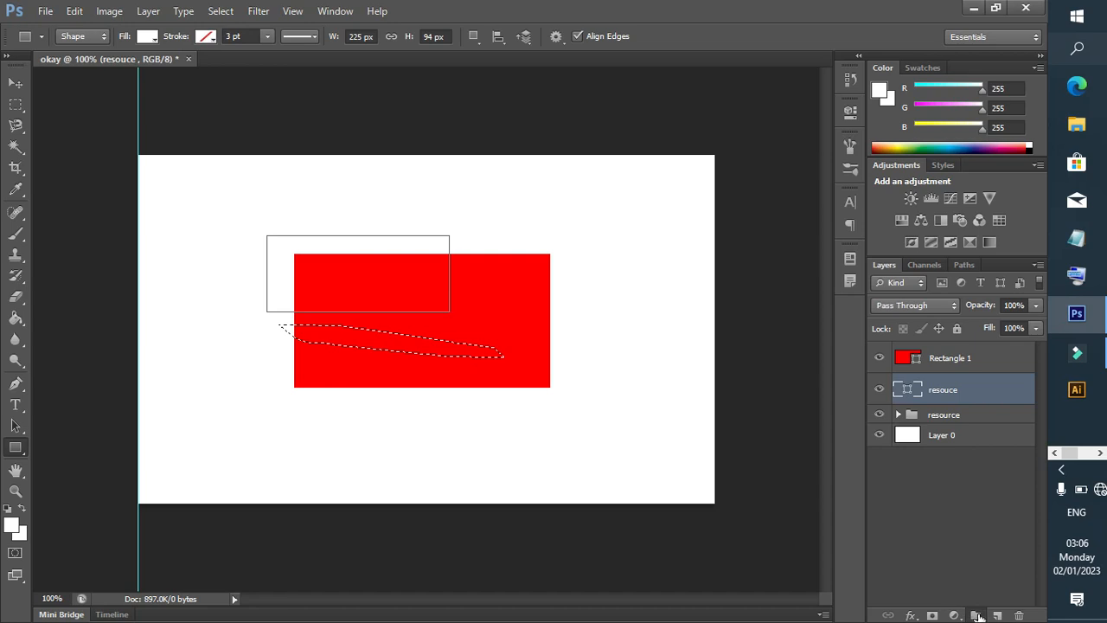
pyautogui.rightClick(947, 358)
pyautogui.click(960, 351)
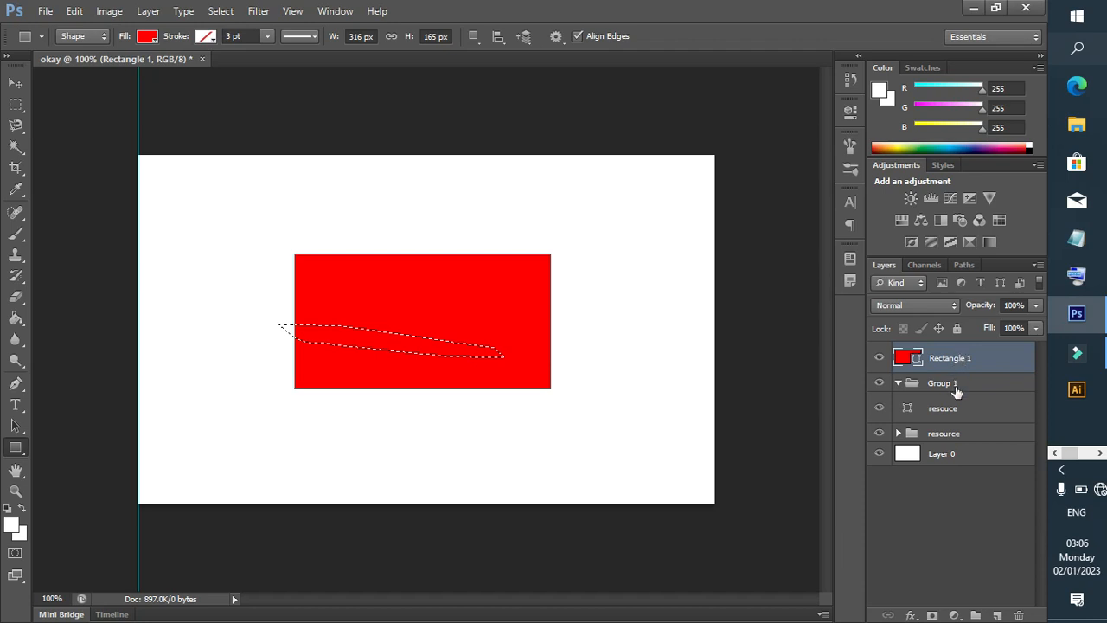
pyautogui.rightClick(957, 391)
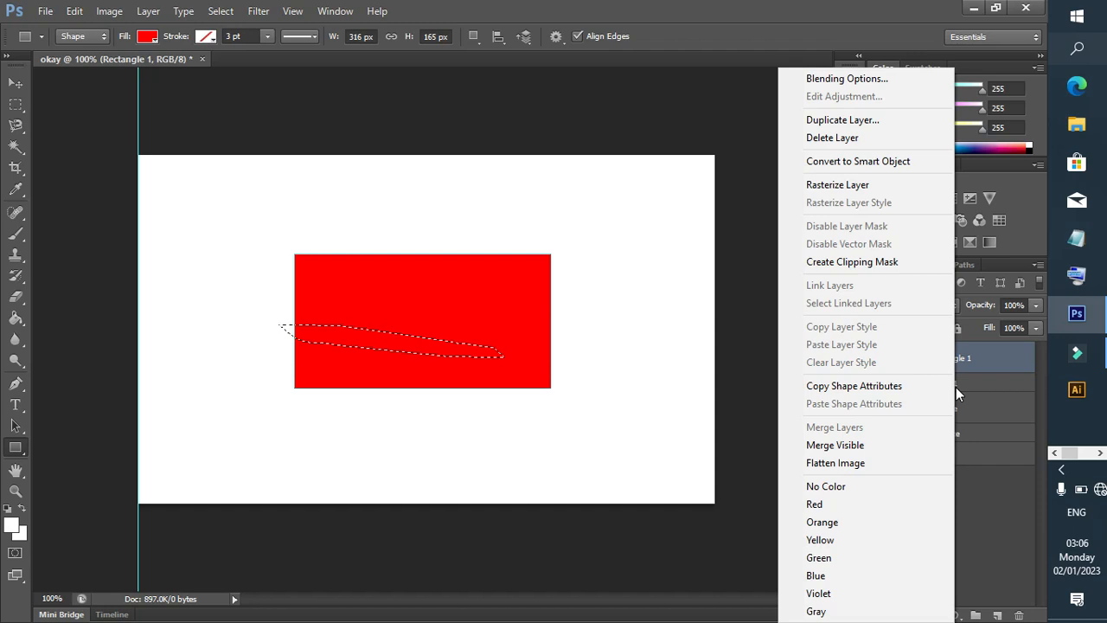
pyautogui.click(986, 354)
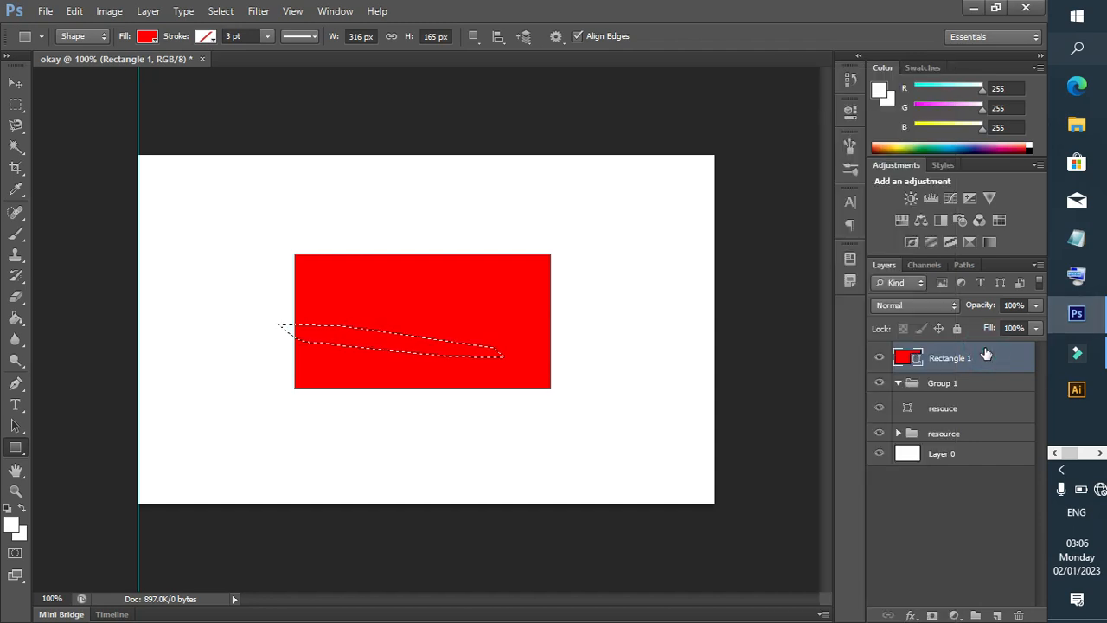
pyautogui.moveTo(986, 354); pyautogui.dragTo(983, 384)
pyautogui.click(898, 352)
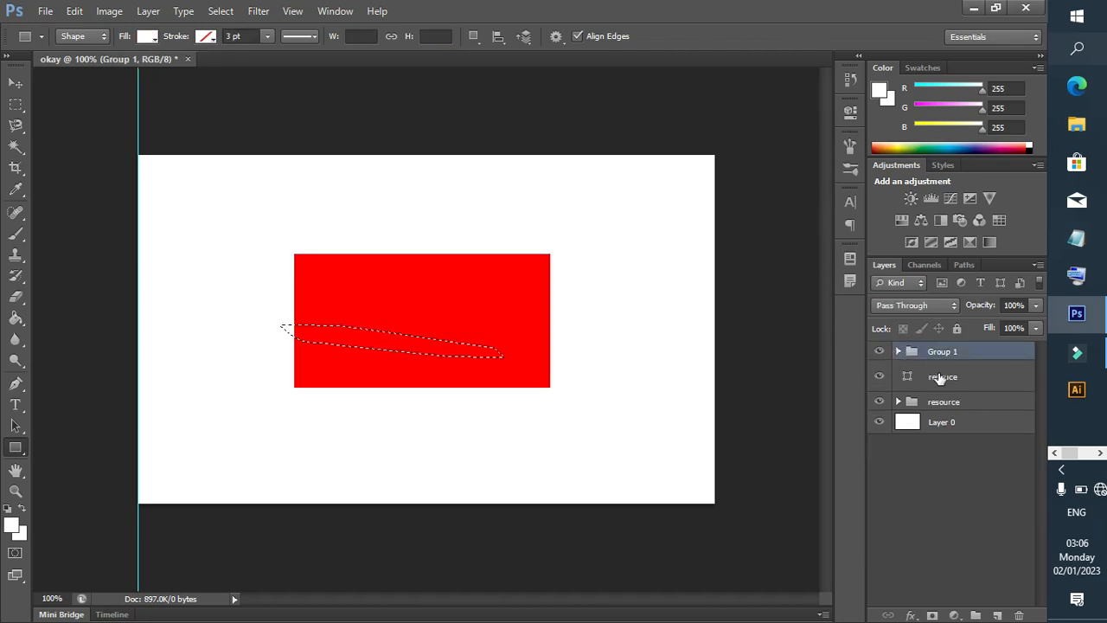
pyautogui.moveTo(940, 383); pyautogui.dragTo(939, 359)
pyautogui.click(938, 385)
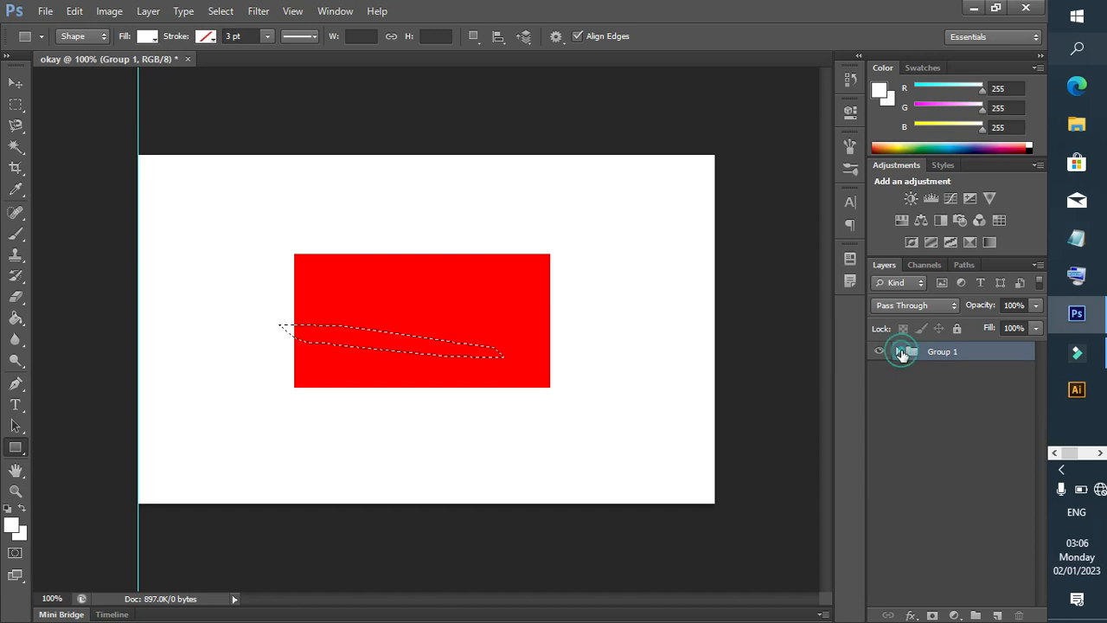
# Expand and collapse Group 1 to examine the layers it contains
pyautogui.click(900, 352)
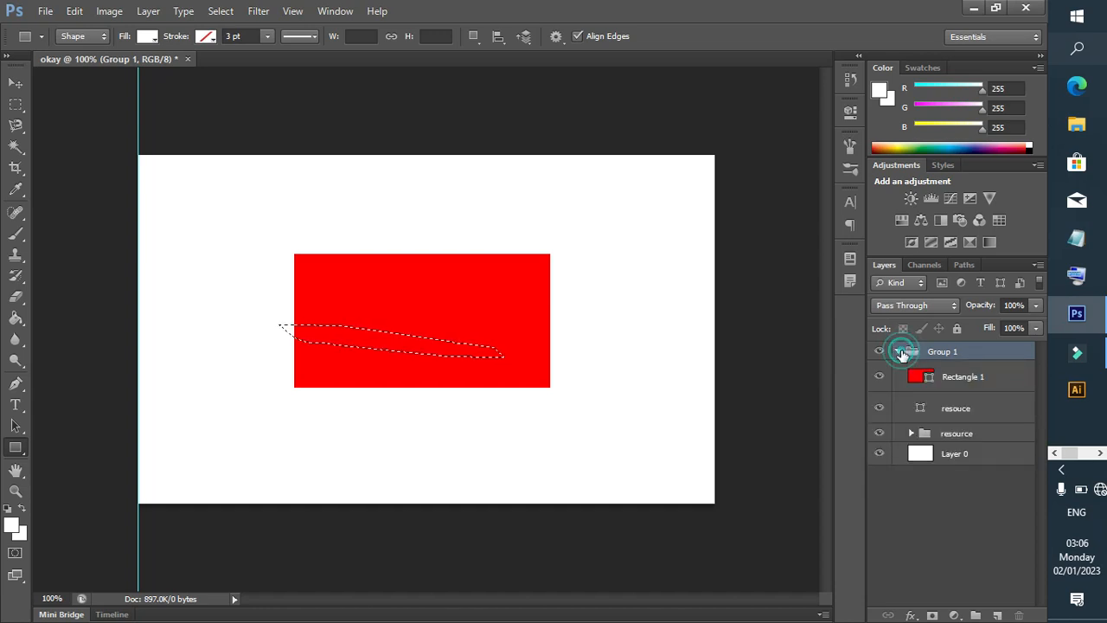
pyautogui.click(899, 352)
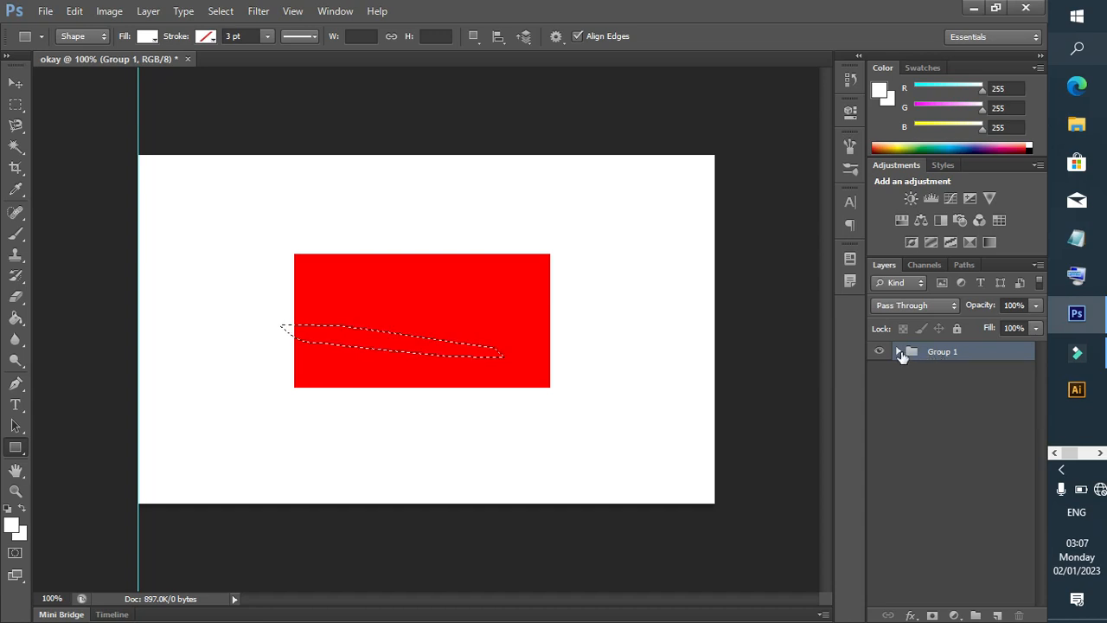
pyautogui.click(899, 353)
pyautogui.click(899, 353)
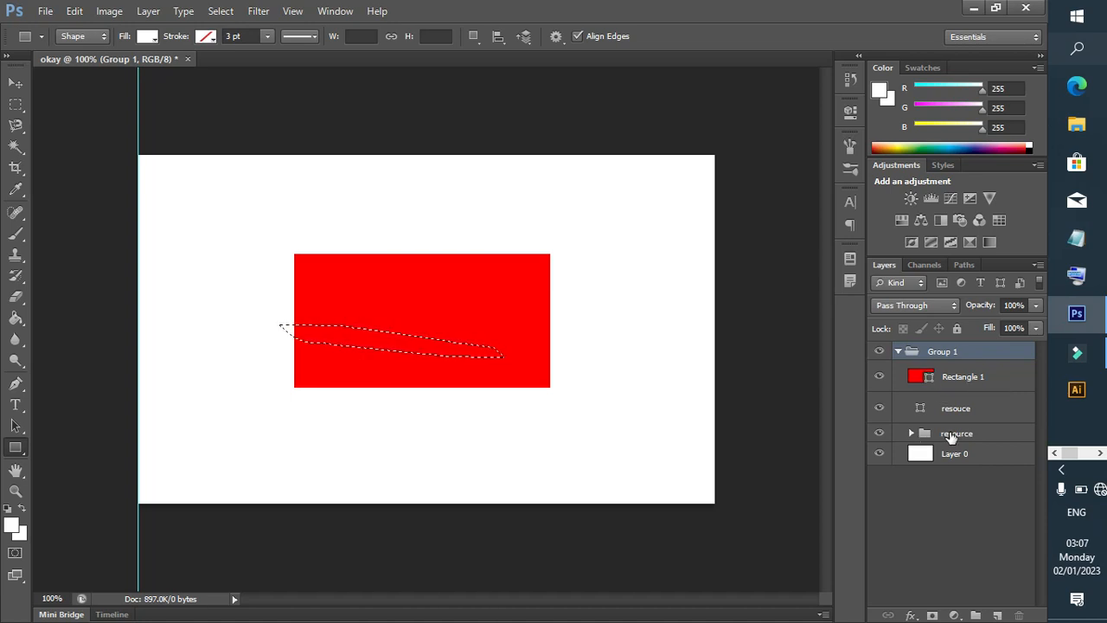
pyautogui.click(899, 353)
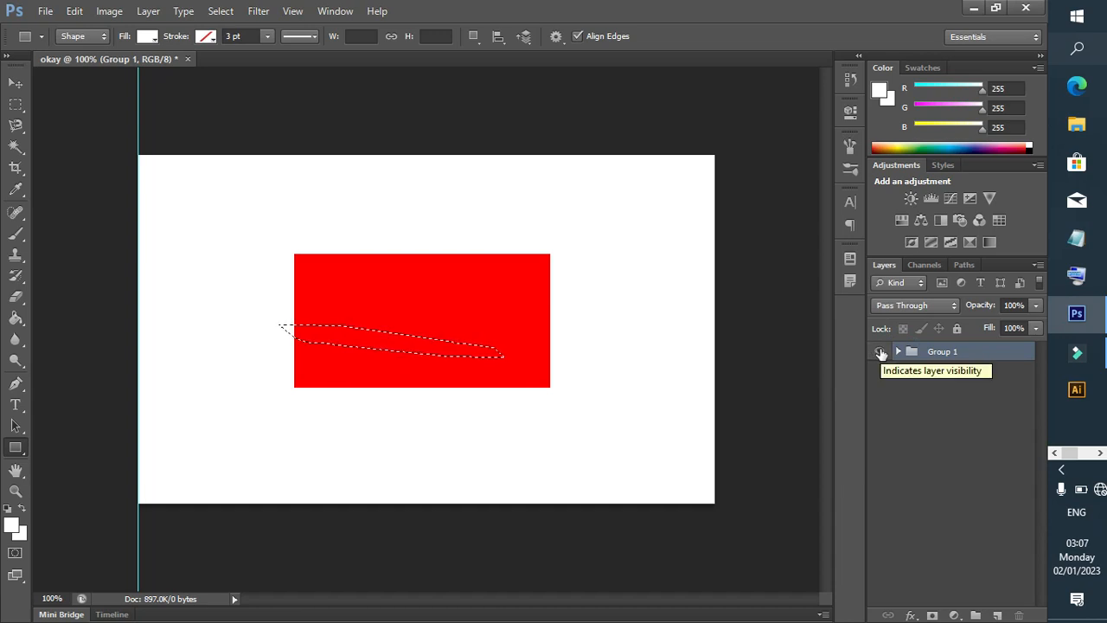
# Hide the whole of Group 1 and show it again
pyautogui.click(882, 353)
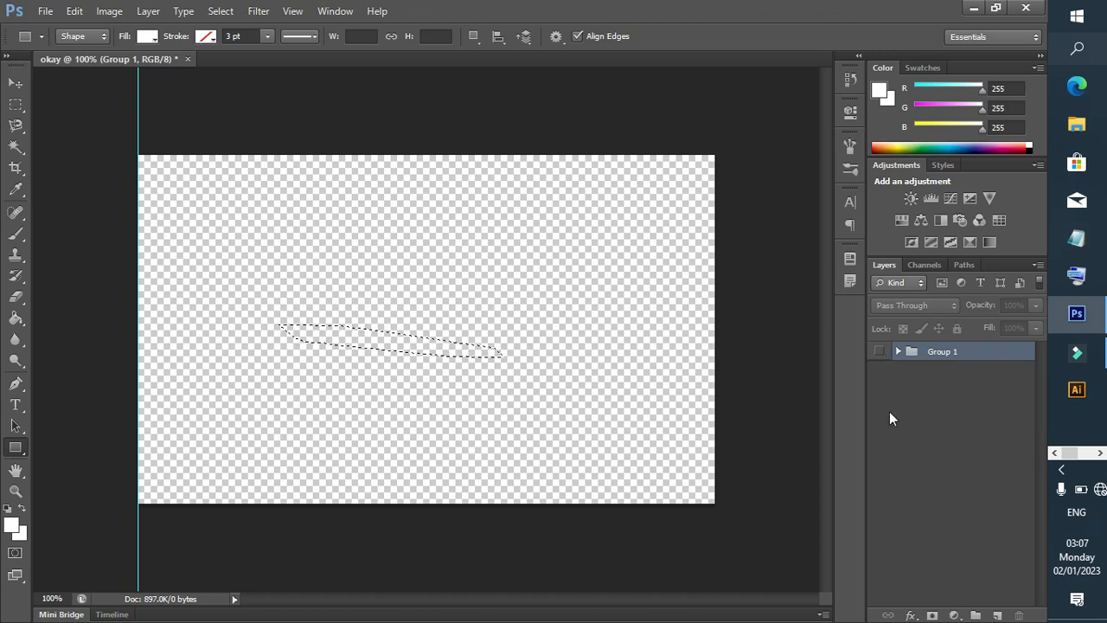
pyautogui.rightClick(879, 348)
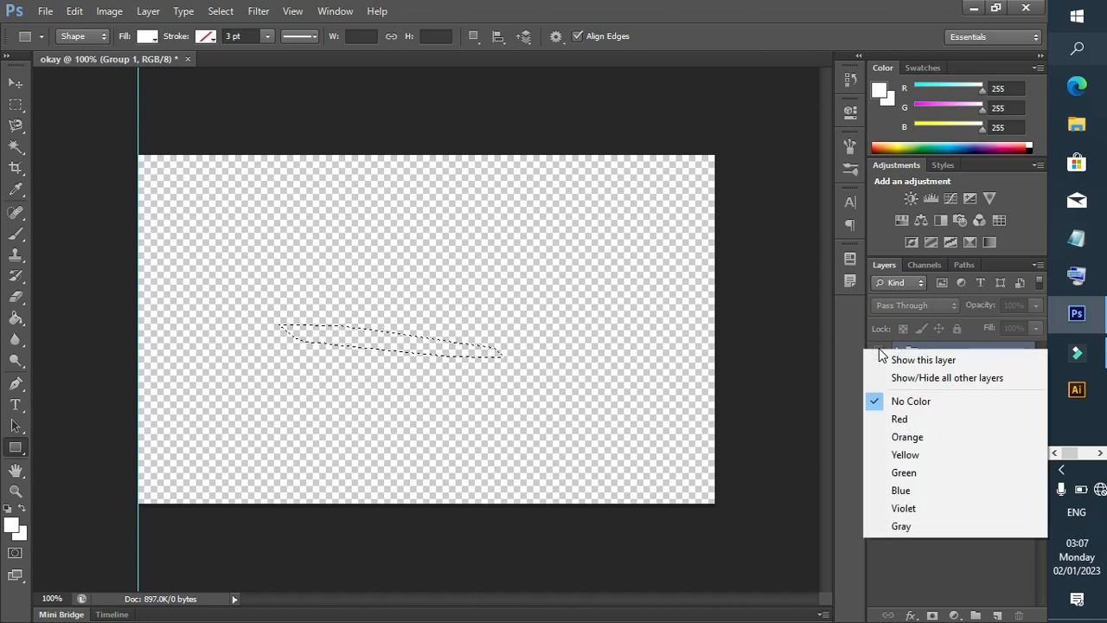
pyautogui.click(880, 351)
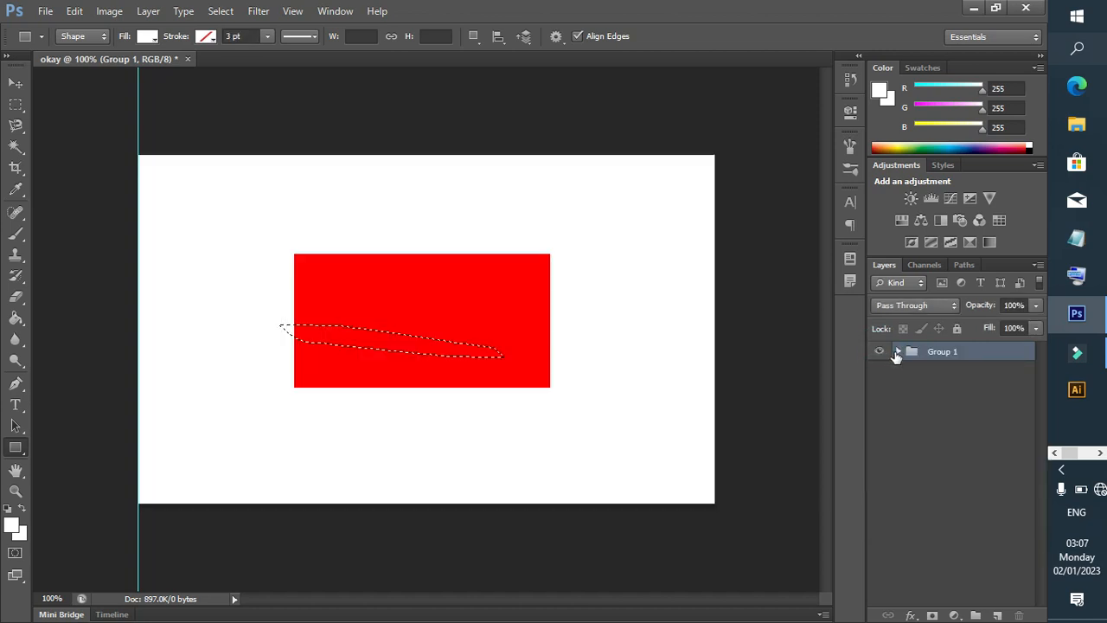
# Add a near-black (#0b0101) Solid Color fill layer over the selection inside Group 1, and toggle its visibility off and on
pyautogui.click(897, 351)
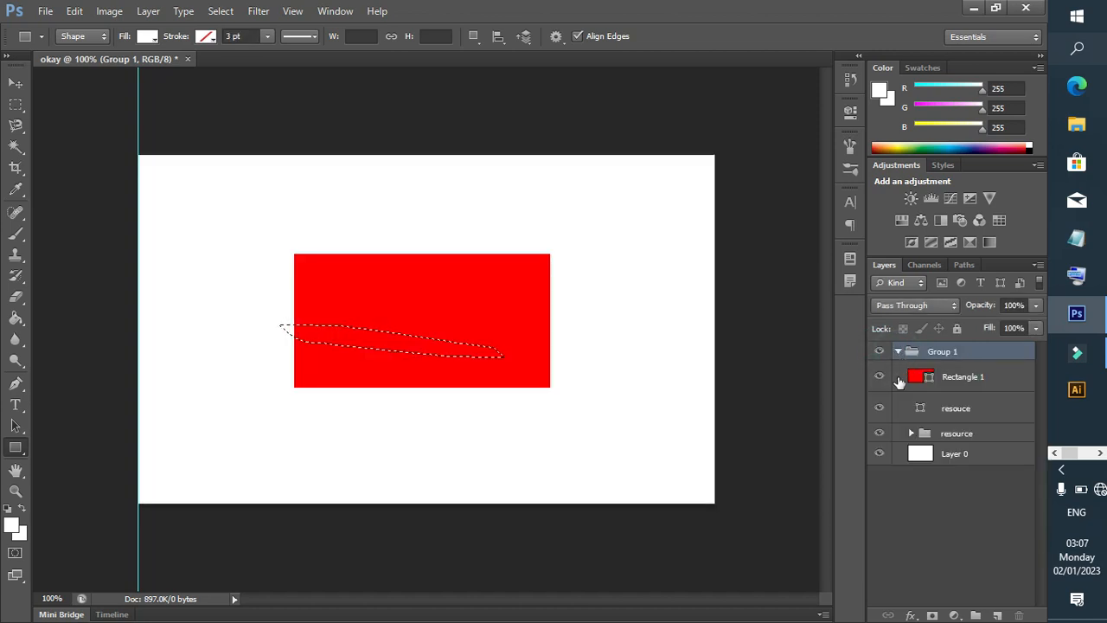
pyautogui.click(953, 616)
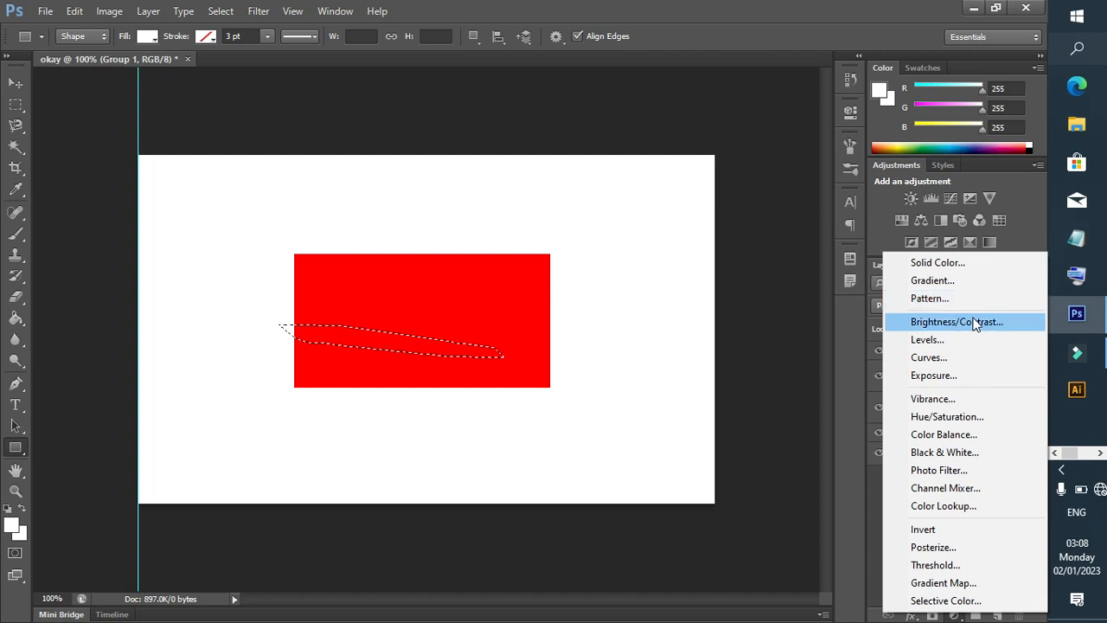
pyautogui.click(934, 267)
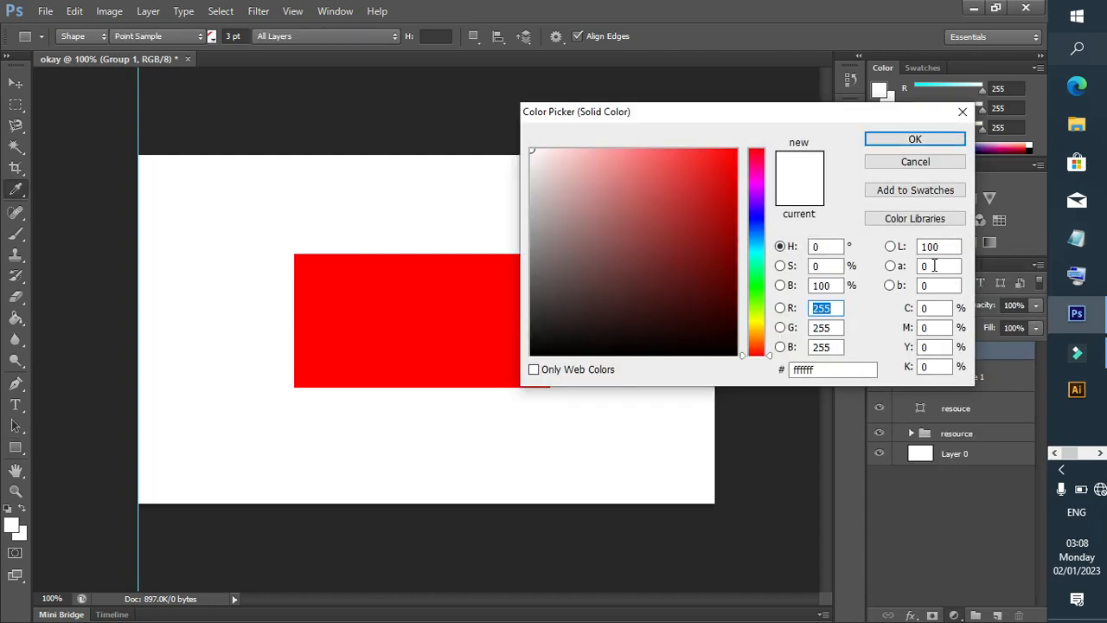
pyautogui.click(663, 228)
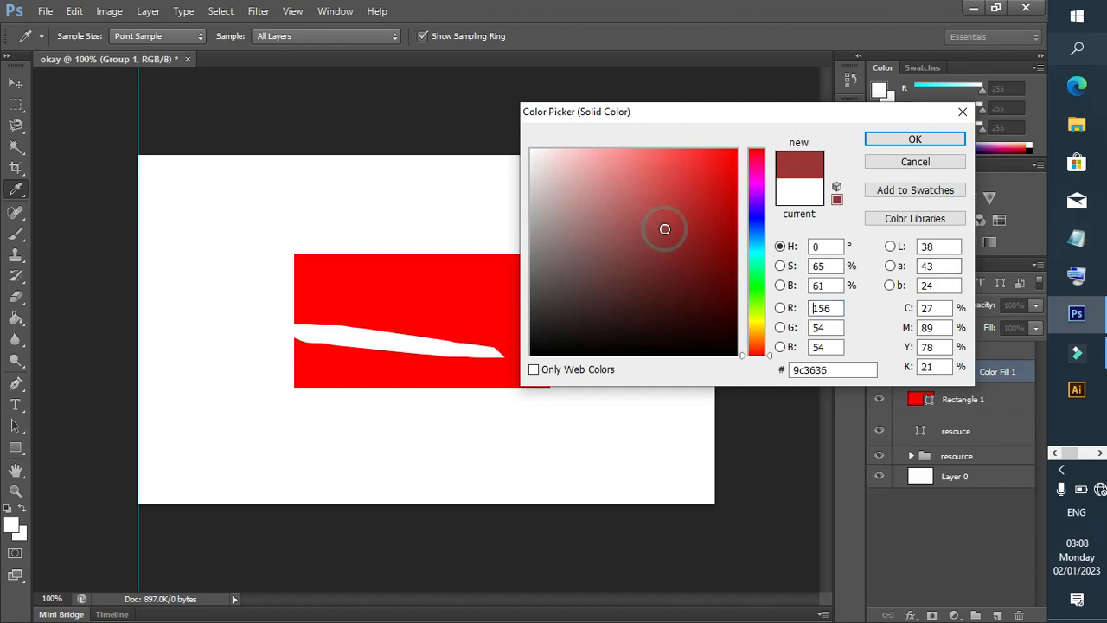
pyautogui.moveTo(692, 212); pyautogui.dragTo(709, 195)
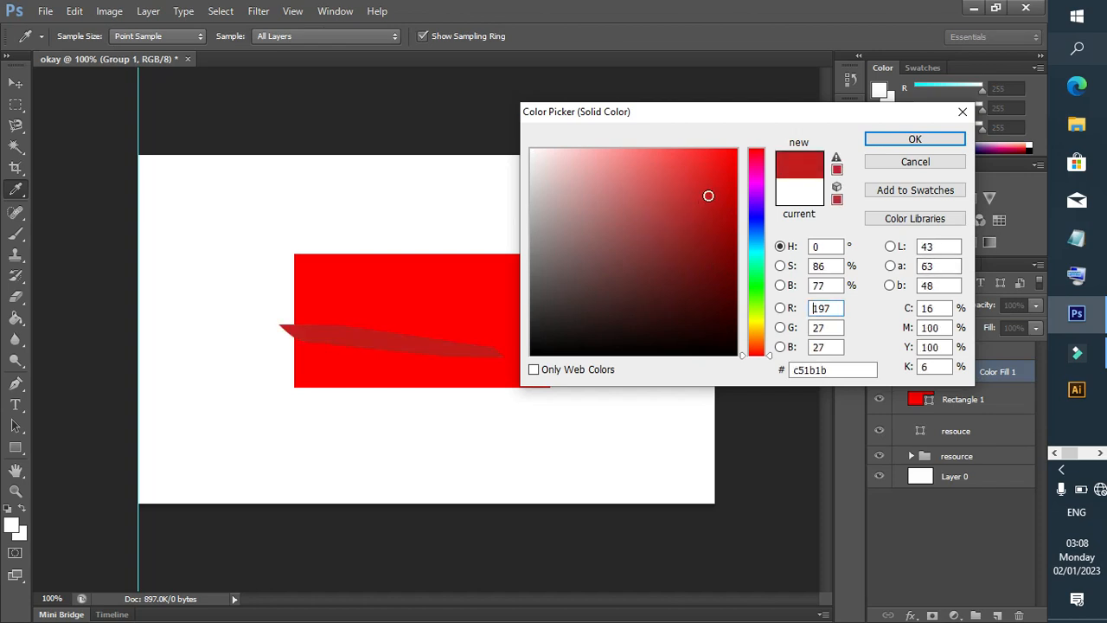
pyautogui.moveTo(586, 213); pyautogui.dragTo(525, 215)
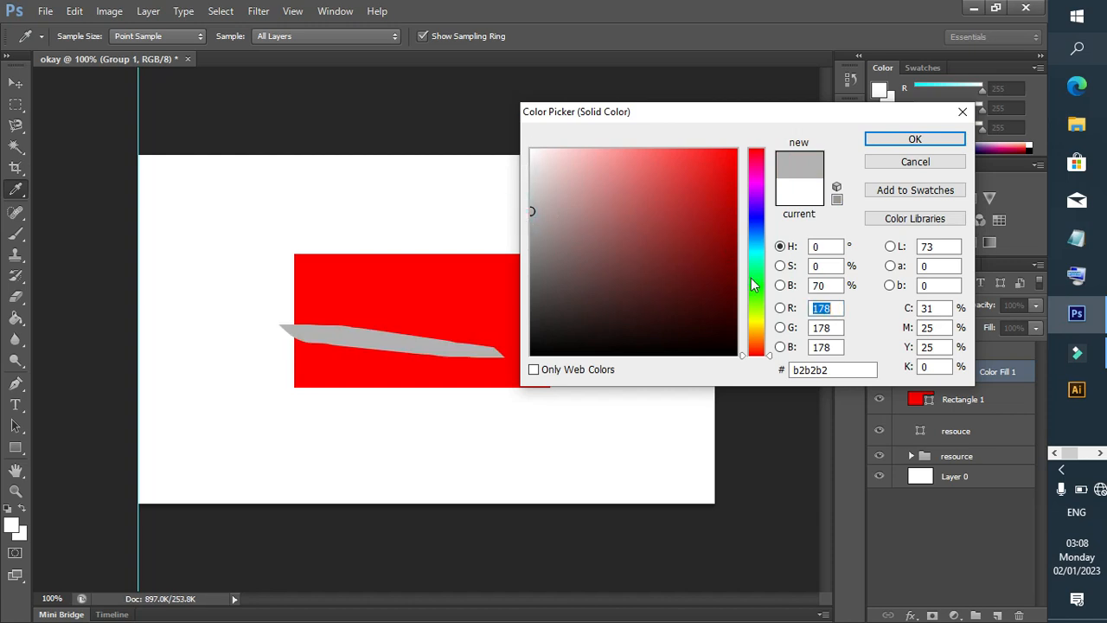
pyautogui.click(724, 346)
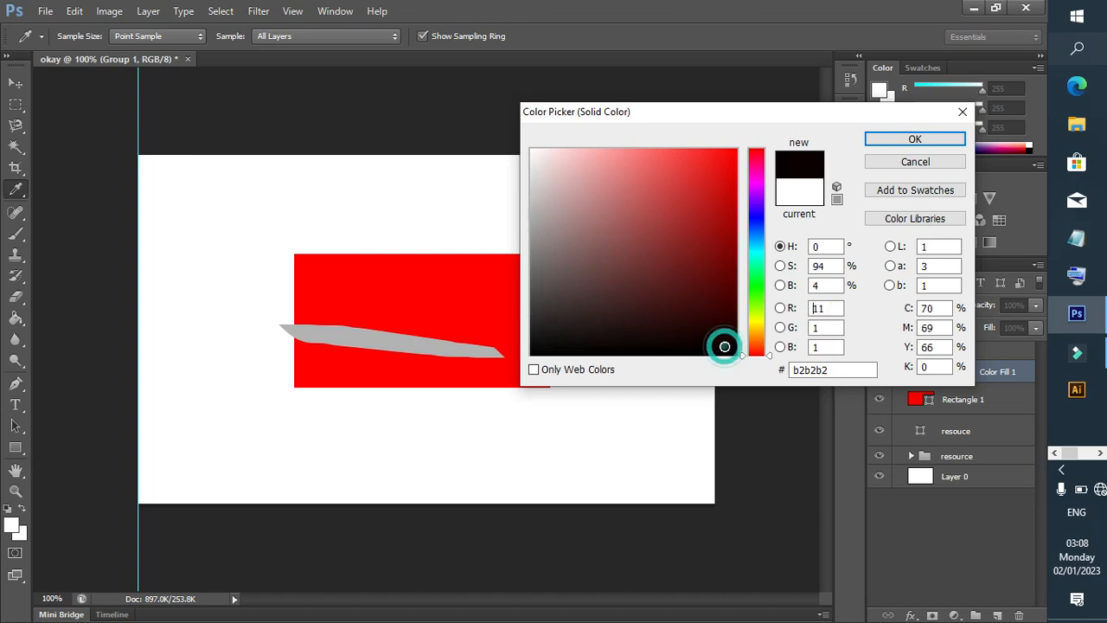
pyautogui.moveTo(725, 346); pyautogui.dragTo(758, 371)
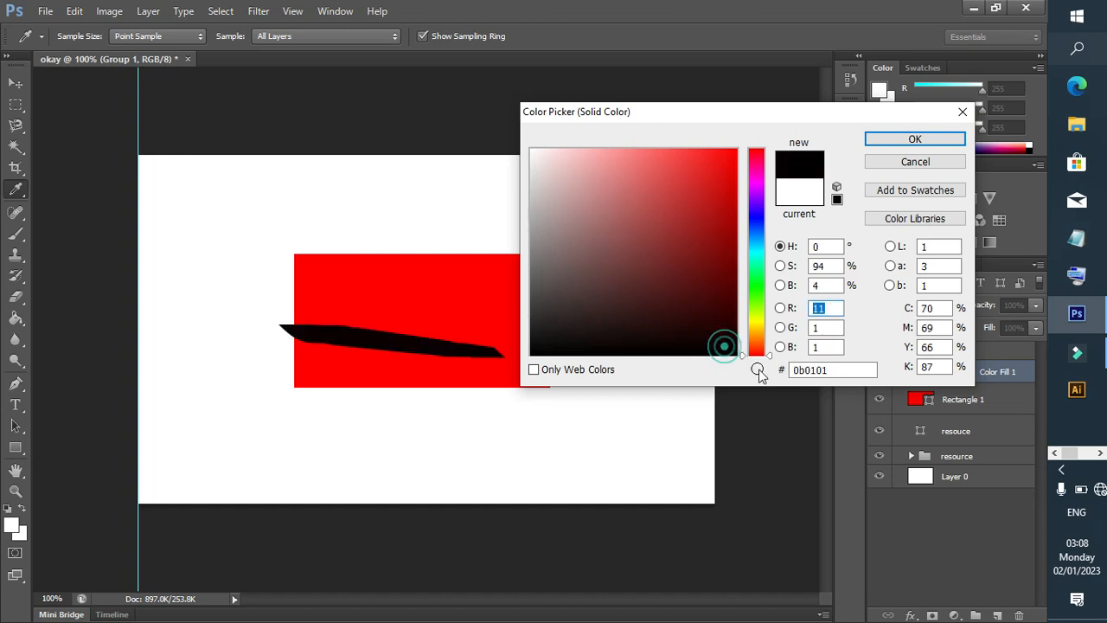
pyautogui.click(883, 145)
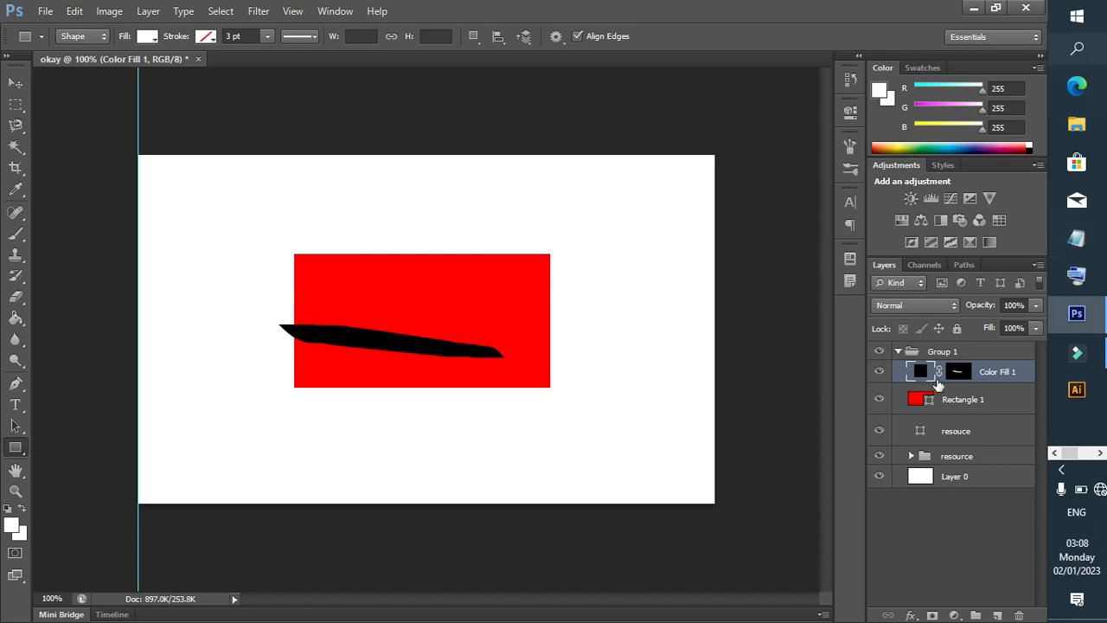
pyautogui.click(882, 372)
pyautogui.click(882, 372)
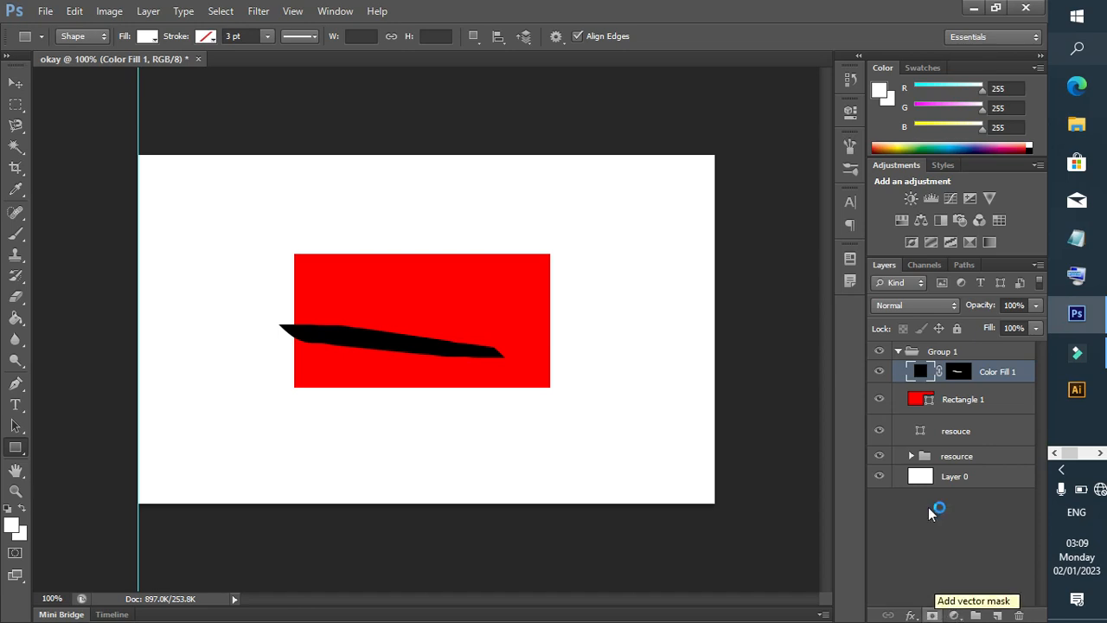
# Add a layer mask to Rectangle 1 and open the mask's properties
pyautogui.click(927, 400)
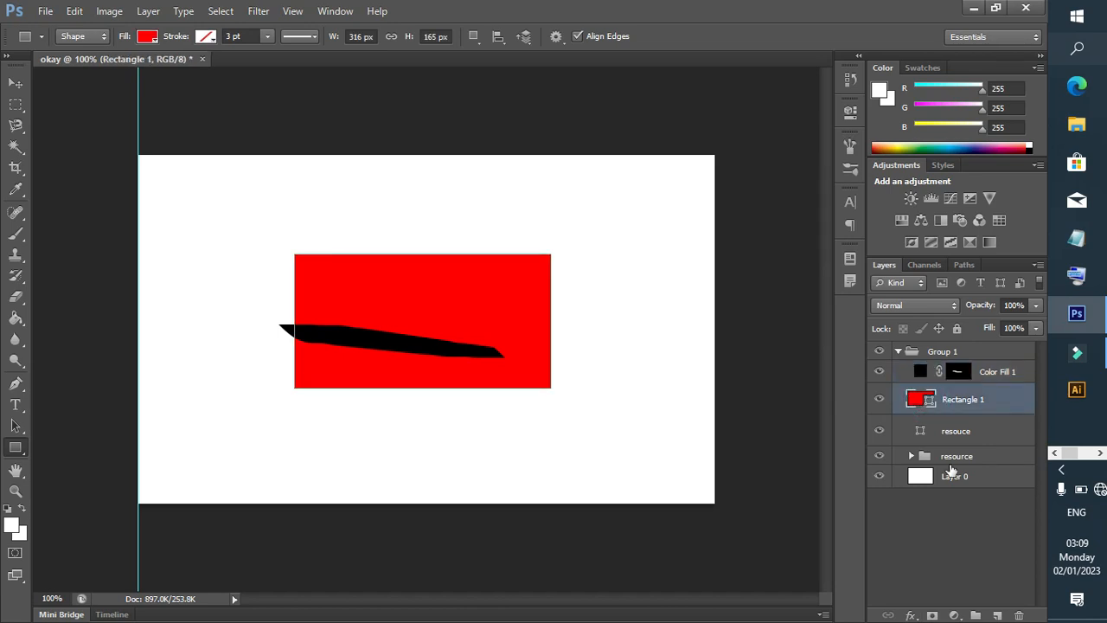
pyautogui.click(933, 615)
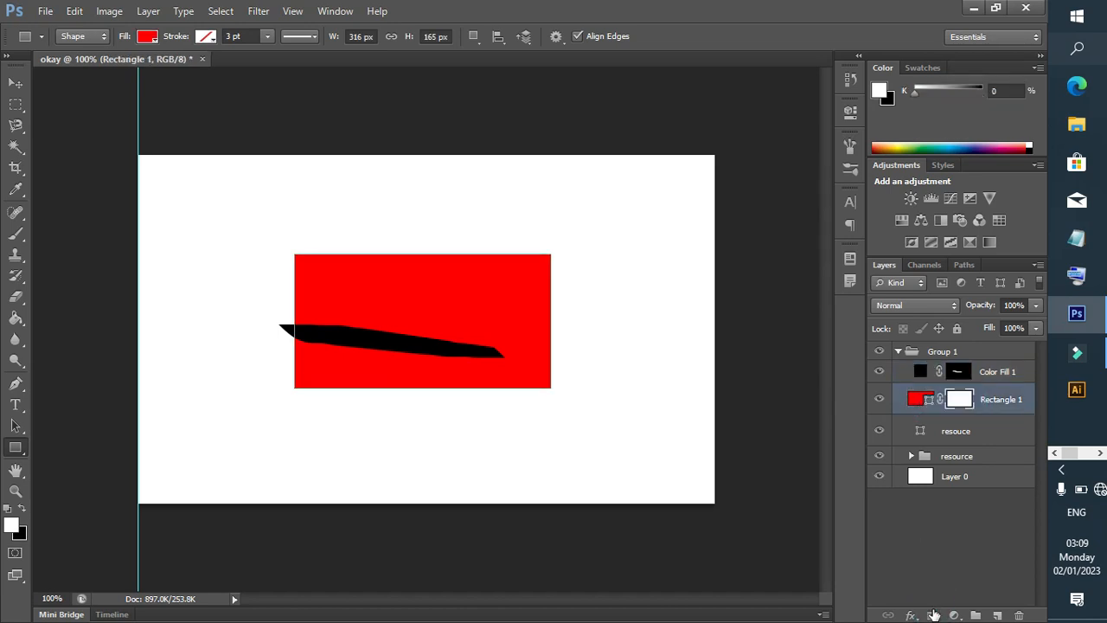
pyautogui.doubleClick(961, 400)
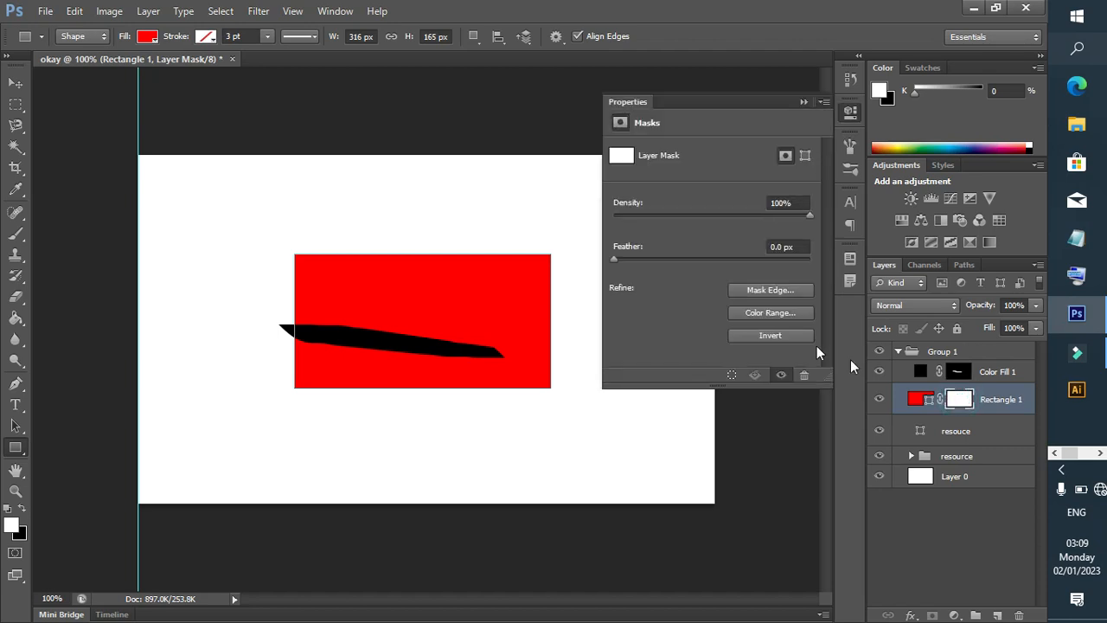
# Invert Rectangle 1's layer mask back and forth, ending with a fully black mask that hides the red rectangle
pyautogui.click(767, 336)
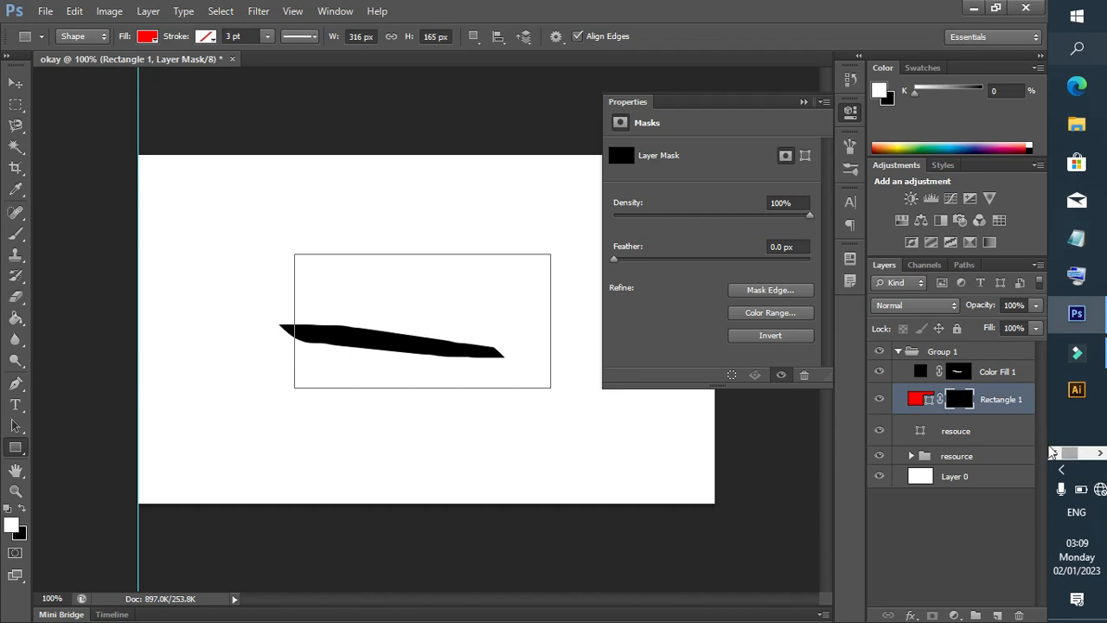
pyautogui.click(769, 336)
pyautogui.click(769, 333)
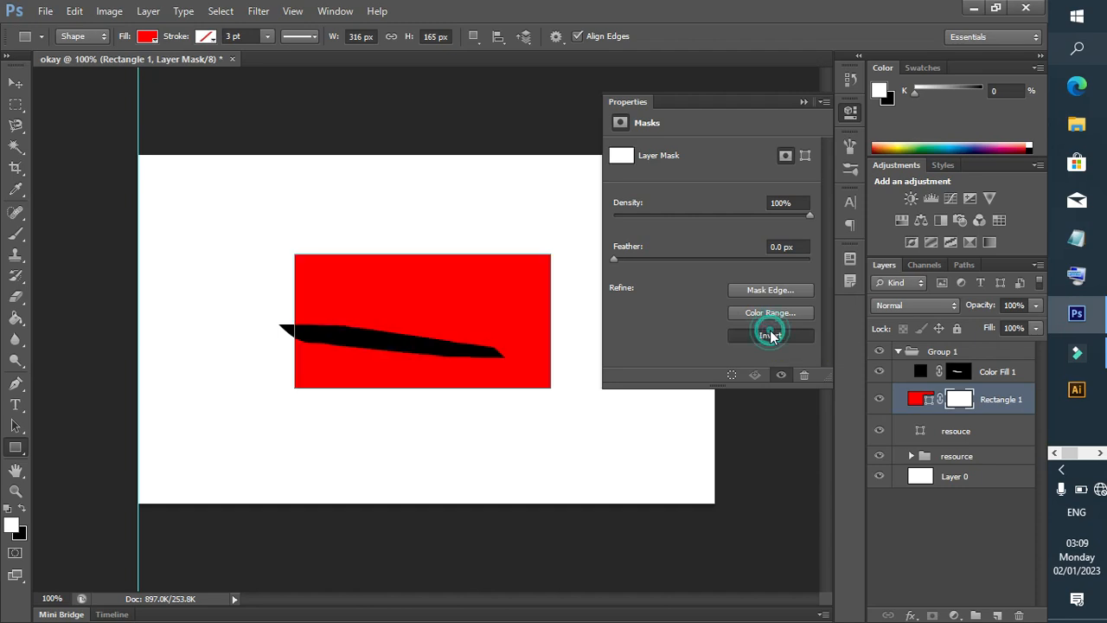
pyautogui.click(770, 334)
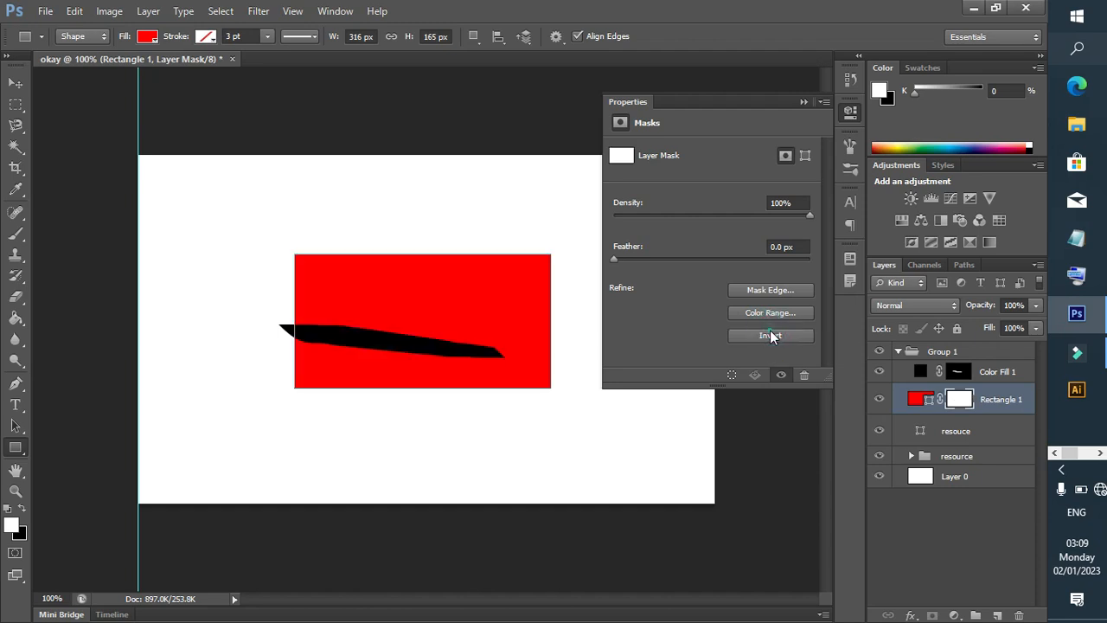
pyautogui.click(770, 335)
pyautogui.click(770, 336)
pyautogui.click(764, 330)
pyautogui.moveTo(614, 261); pyautogui.dragTo(588, 267)
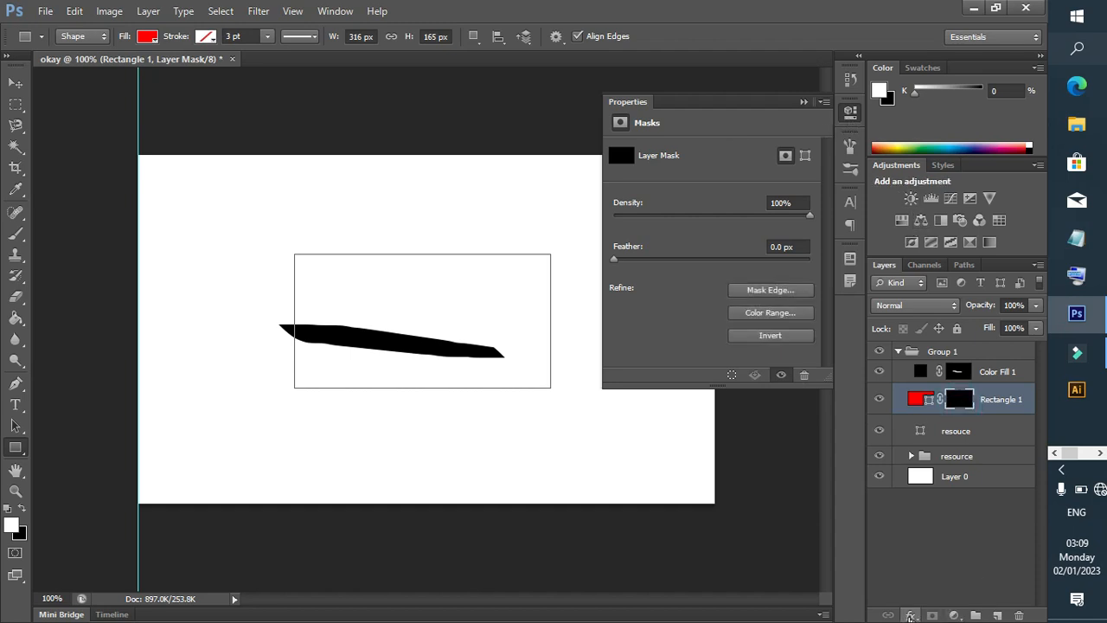
# Open the Drop Shadow layer style for Rectangle 1 and set the shadow's noise to 24%
pyautogui.click(912, 616)
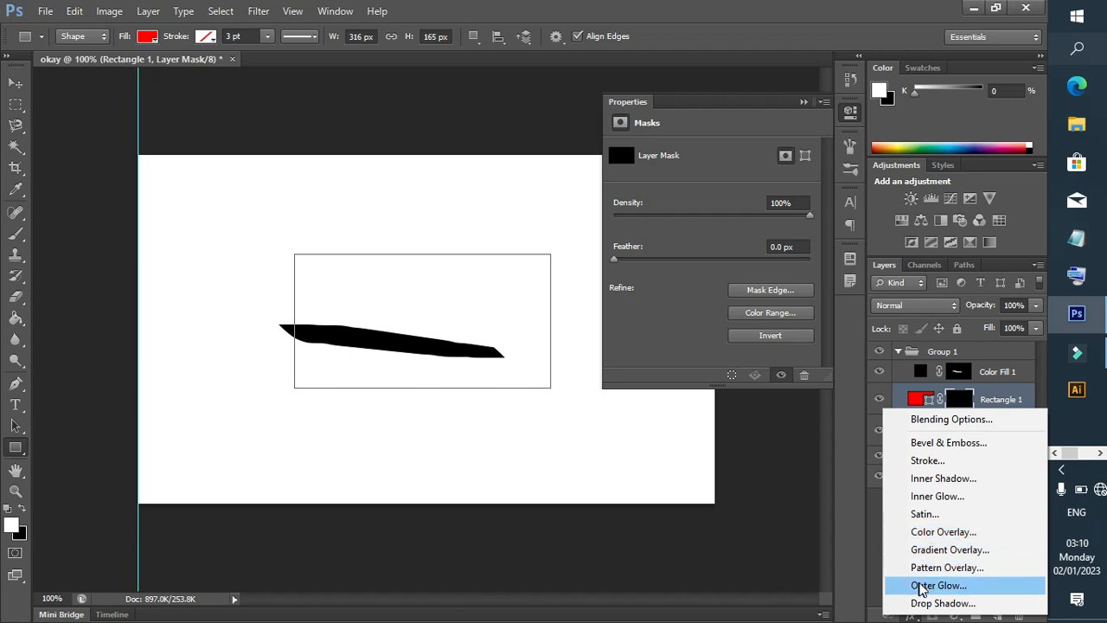
pyautogui.click(919, 604)
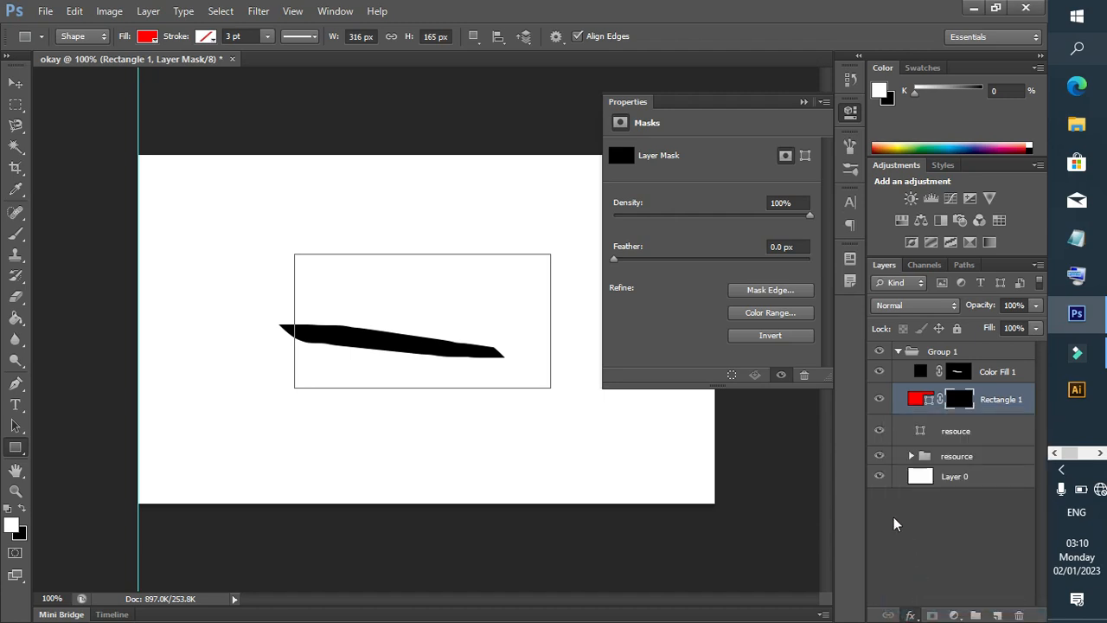
pyautogui.click(798, 288)
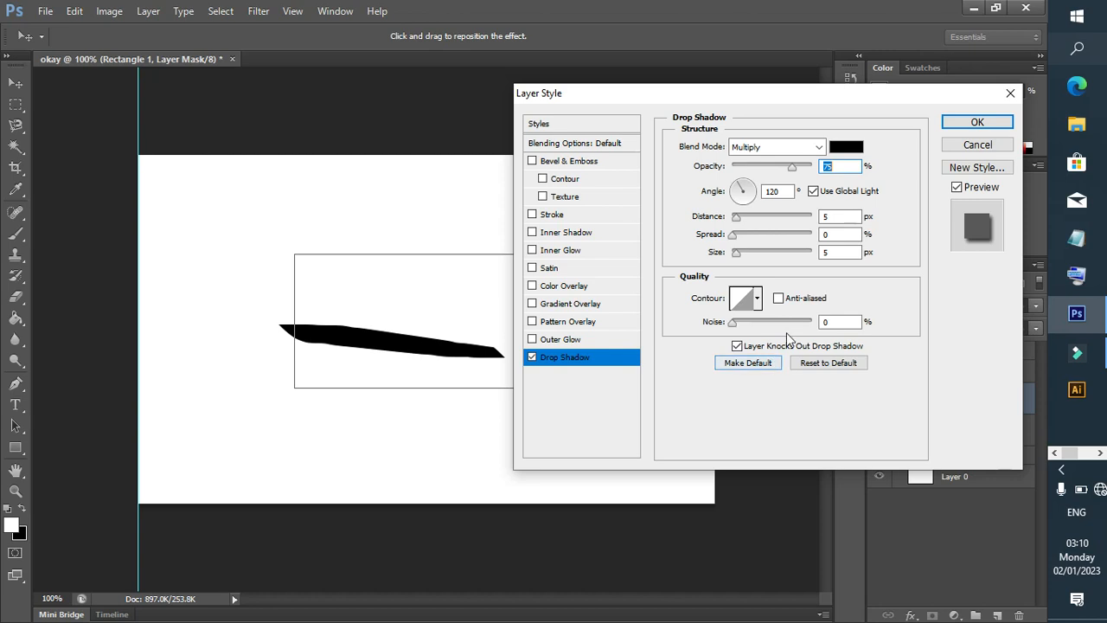
pyautogui.moveTo(734, 322); pyautogui.dragTo(755, 326)
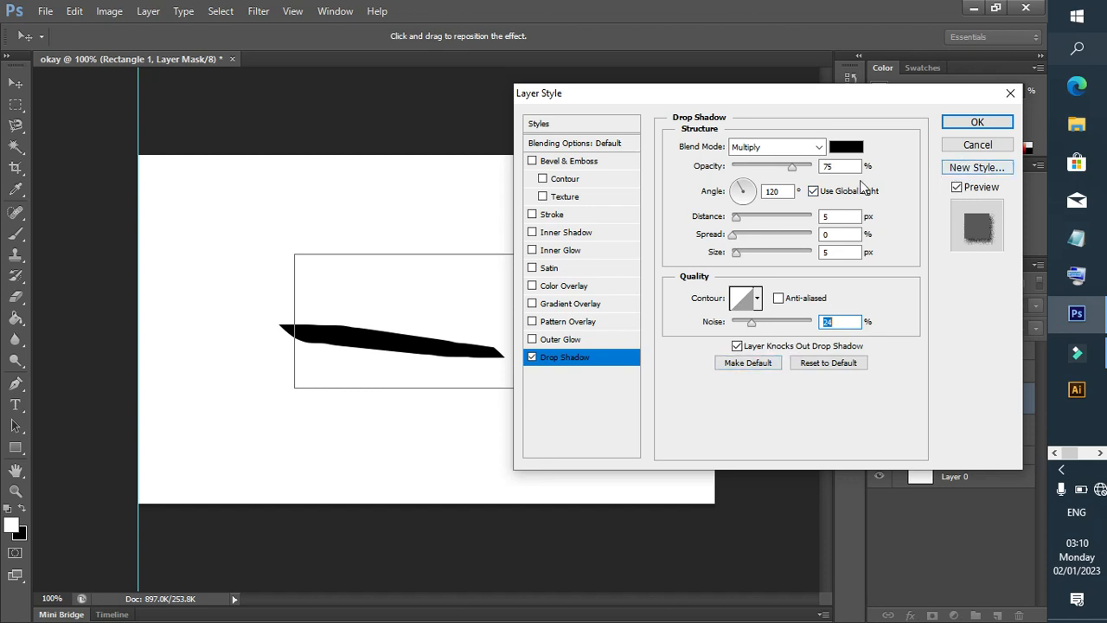
# Keep the drop shadow's Multiply blend mode and set its color to near-black #050101
pyautogui.click(819, 147)
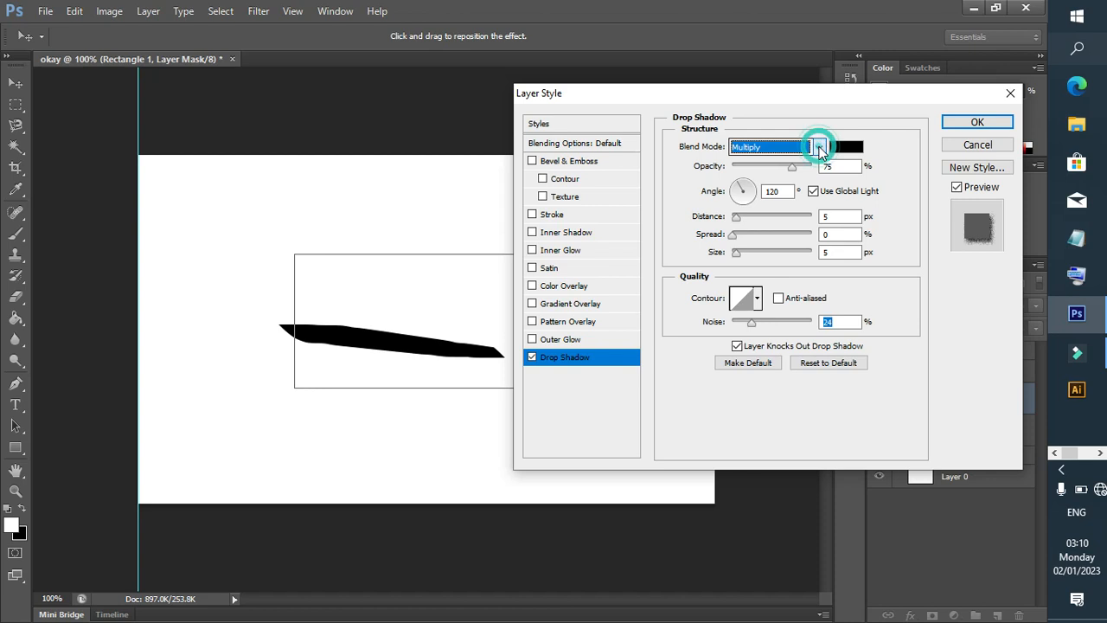
pyautogui.click(818, 147)
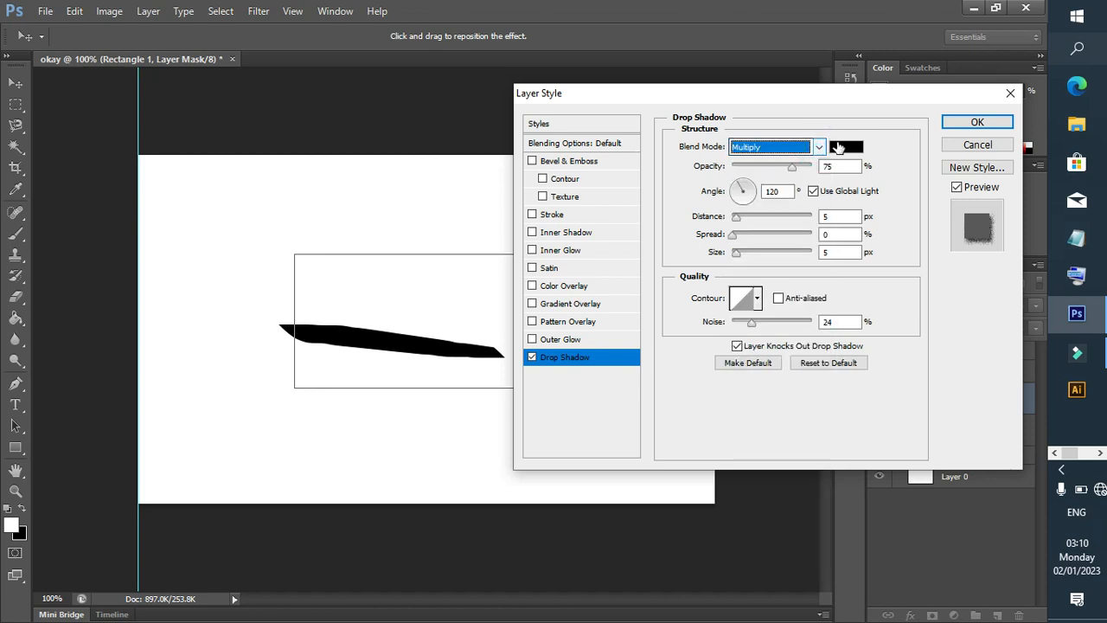
pyautogui.click(838, 147)
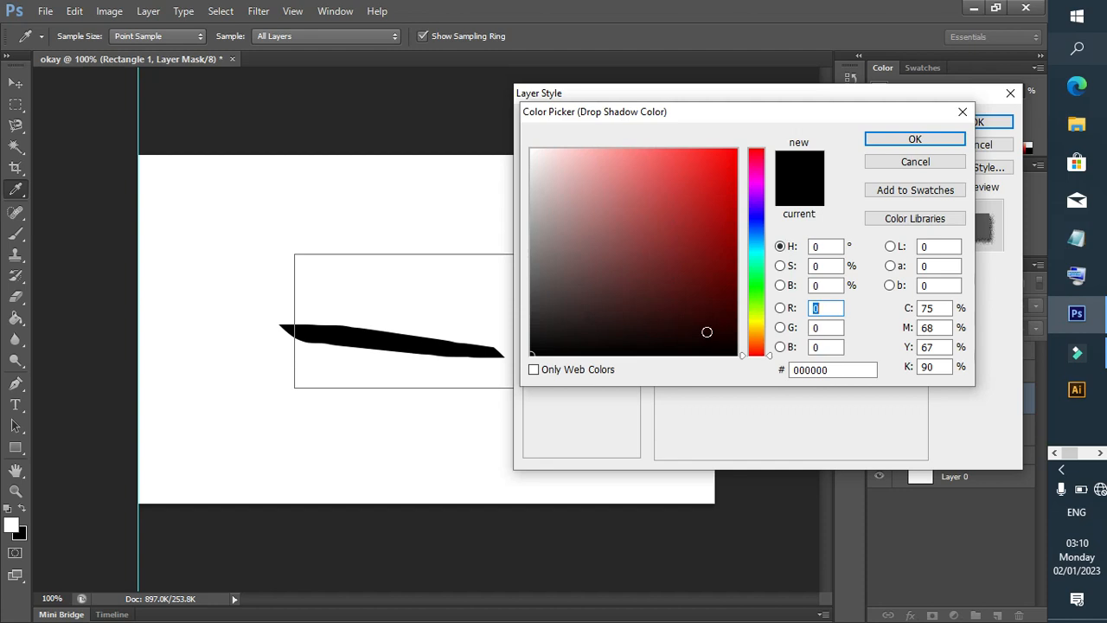
pyautogui.click(715, 351)
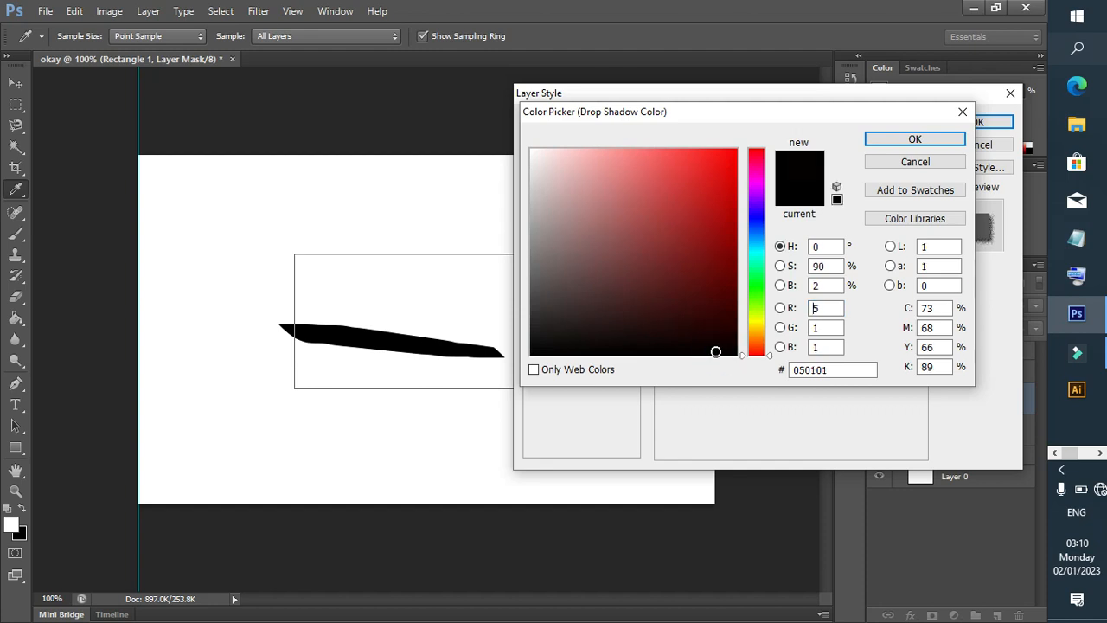
pyautogui.click(891, 140)
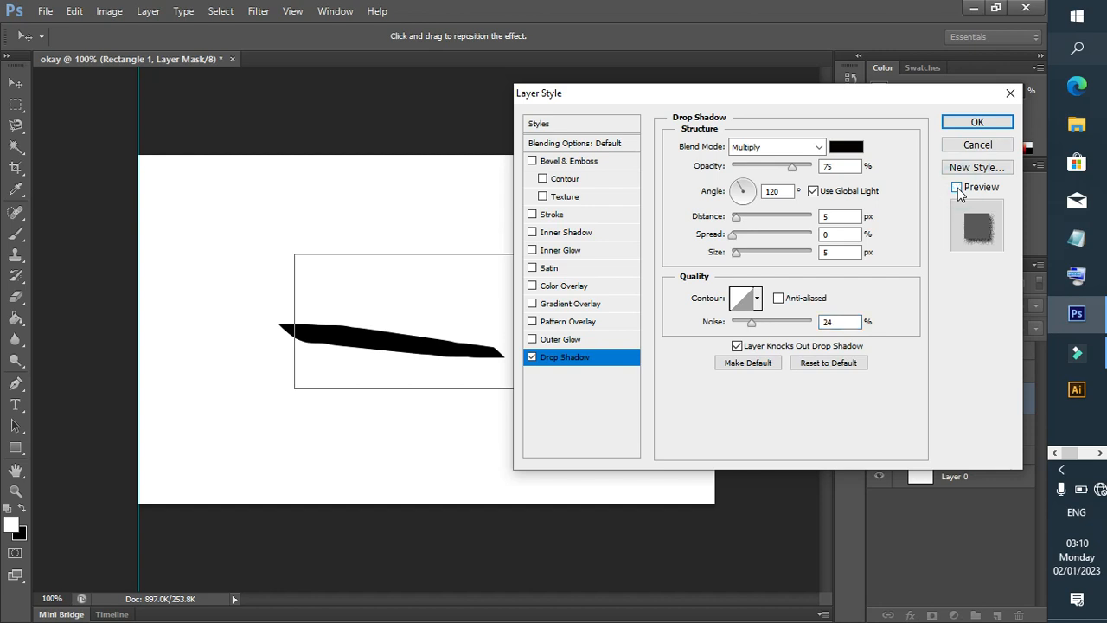
# Toggle the drop shadow preview off and on, open the new style settings, and dismiss them and the layer style without applying
pyautogui.click(957, 188)
pyautogui.click(958, 188)
pyautogui.click(974, 168)
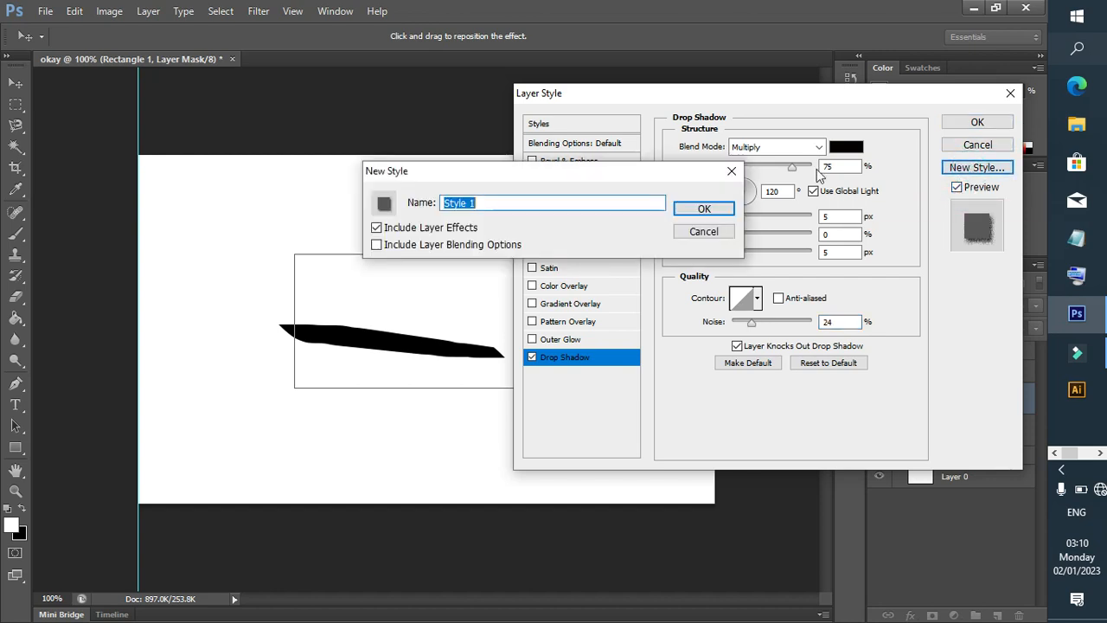
pyautogui.click(734, 172)
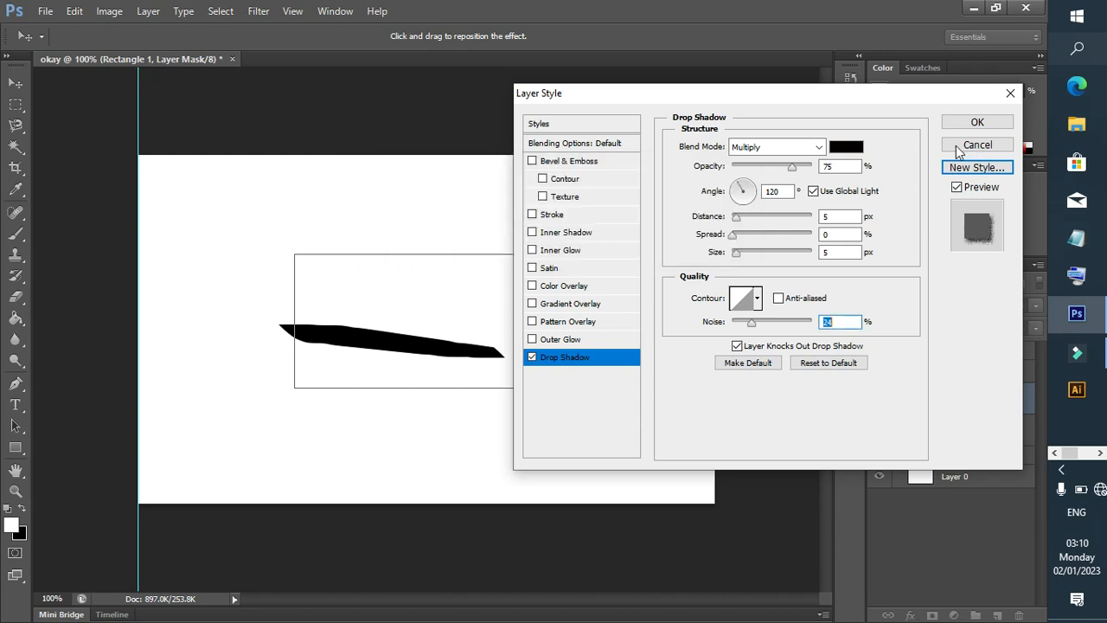
pyautogui.click(1008, 94)
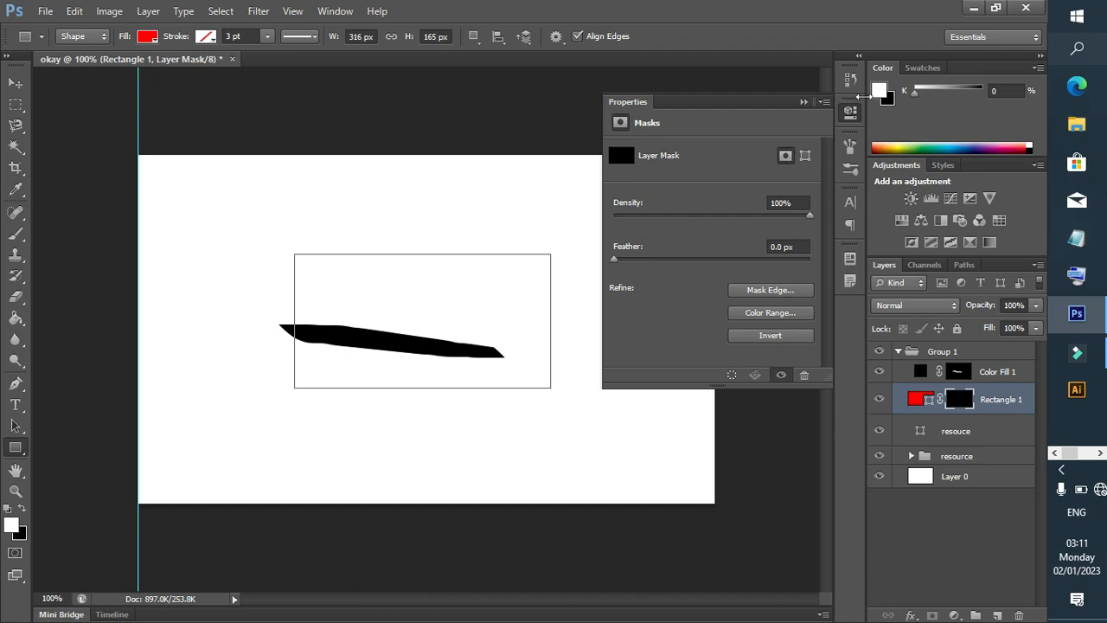
# Collapse the mask properties and add a new horizontal guide at 0 cm
pyautogui.click(852, 103)
pyautogui.click(850, 114)
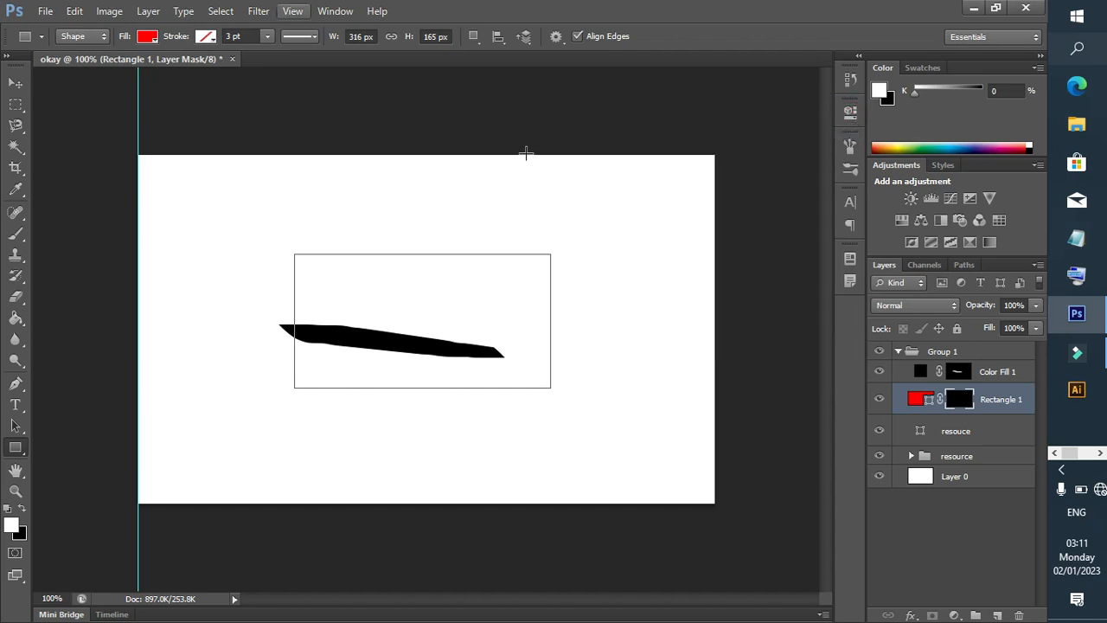
pyautogui.click(332, 12)
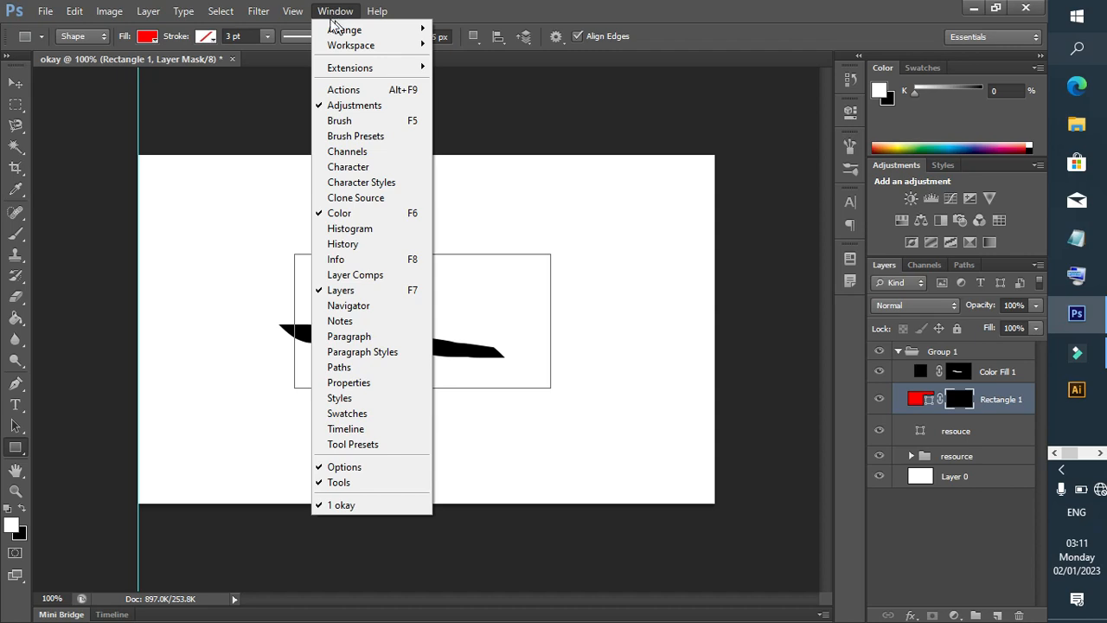
pyautogui.moveTo(293, 12)
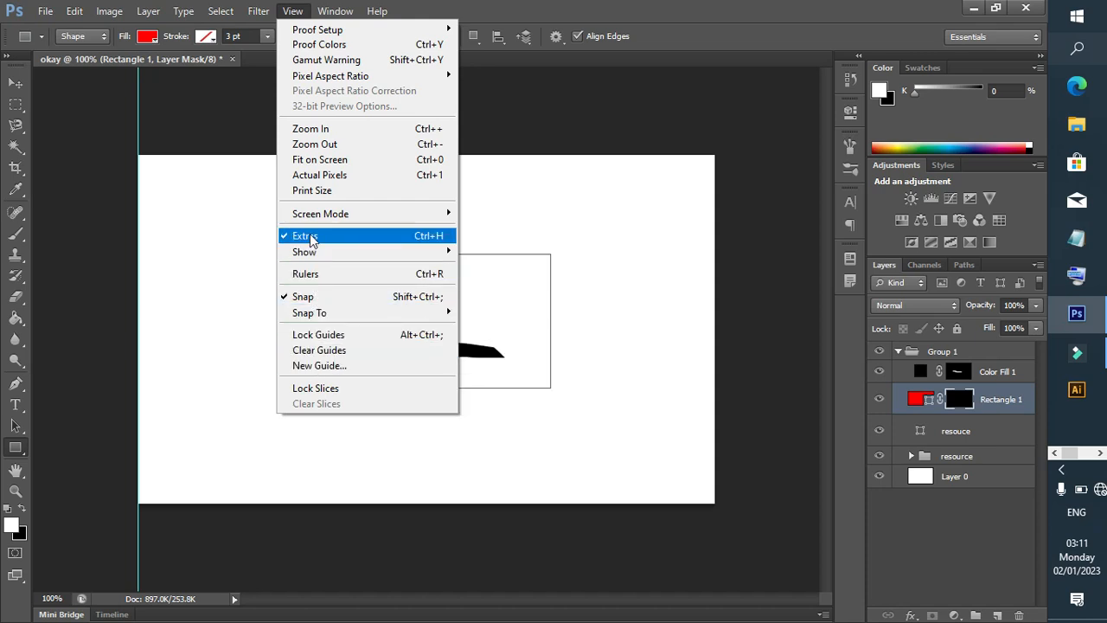
pyautogui.click(320, 365)
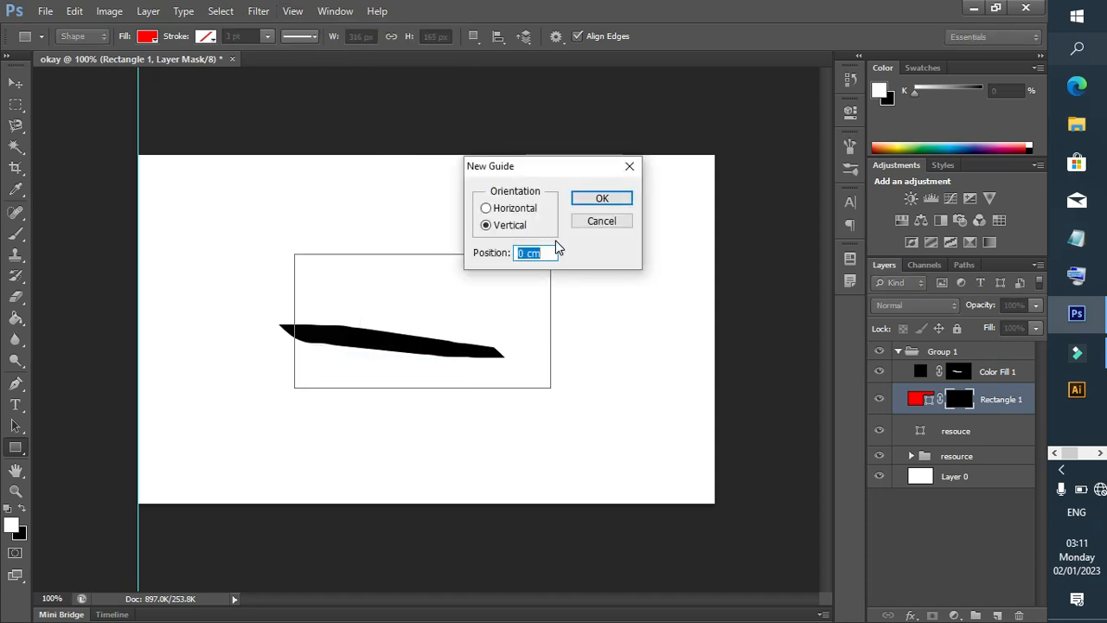
pyautogui.click(486, 209)
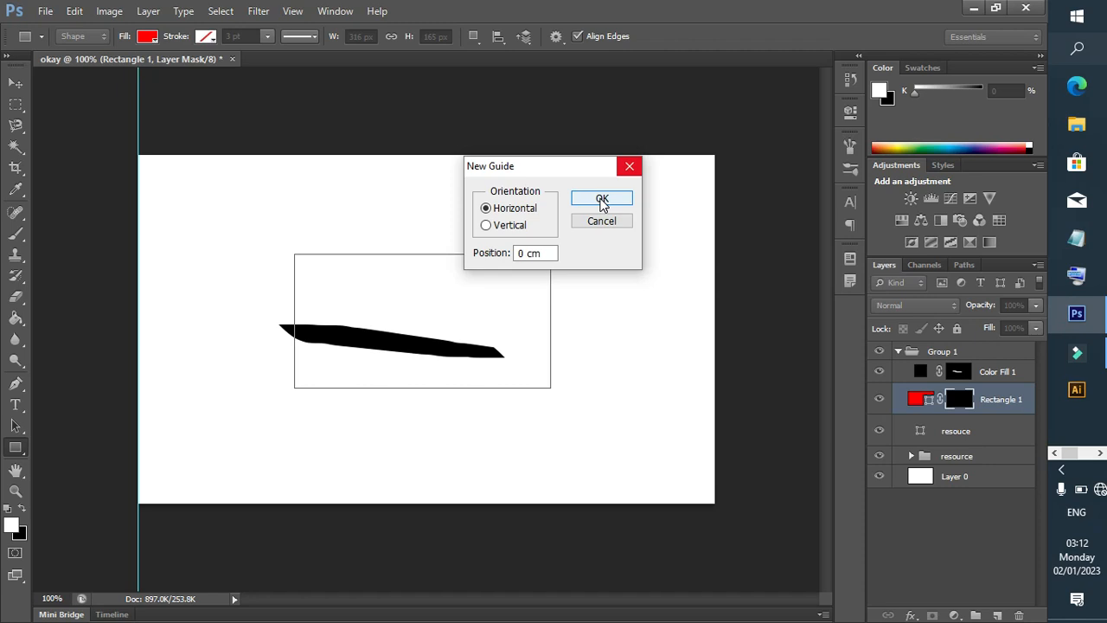
pyautogui.click(547, 254)
pyautogui.click(603, 200)
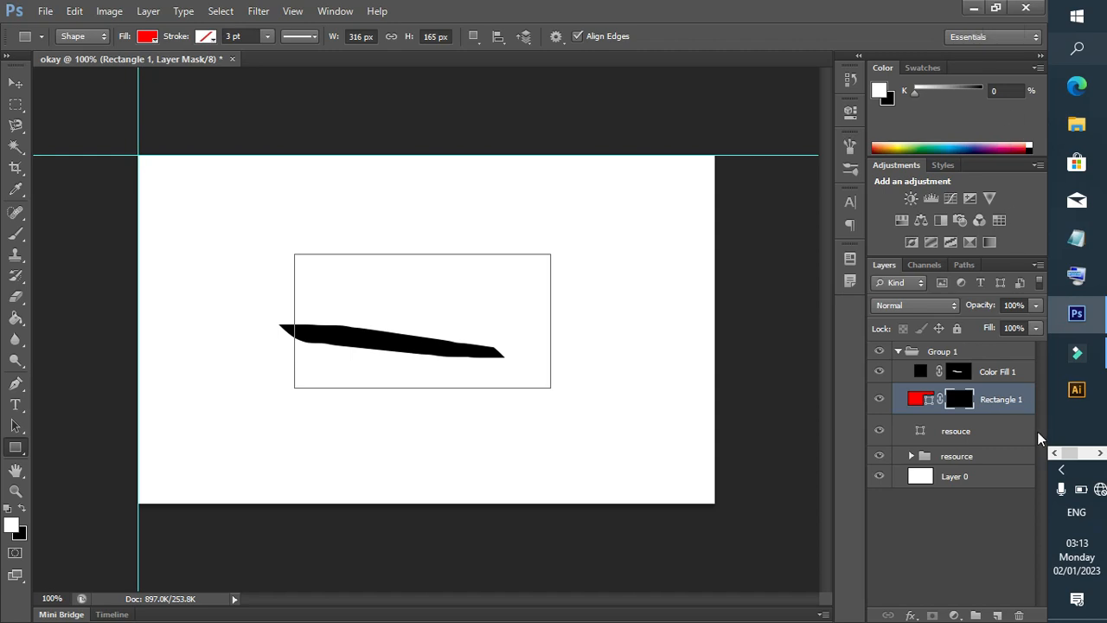
pyautogui.click(1059, 472)
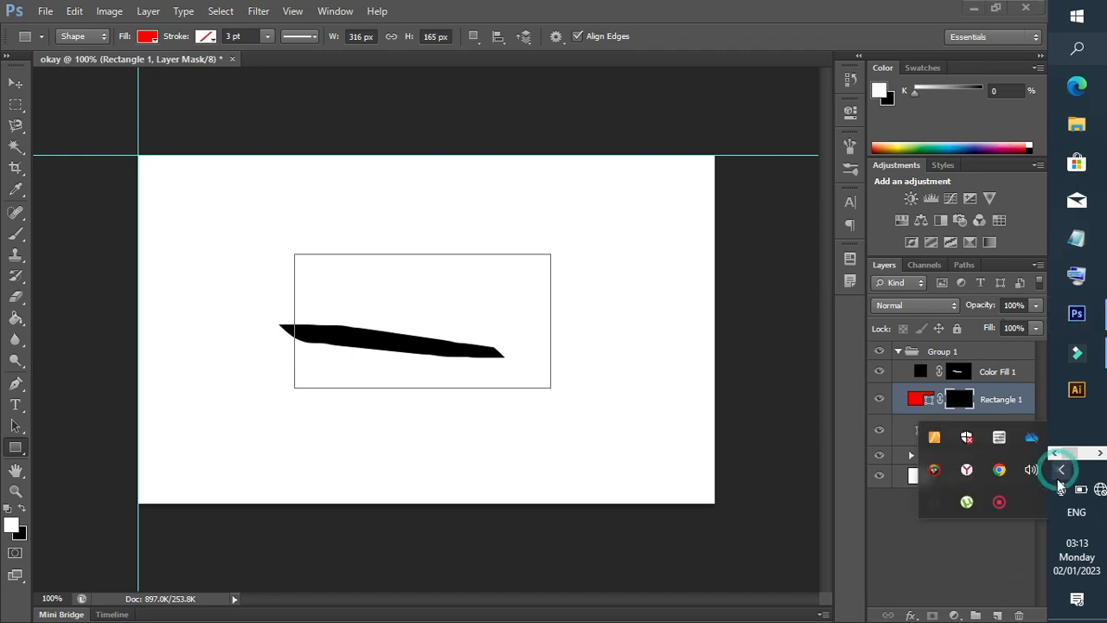
pyautogui.rightClick(999, 500)
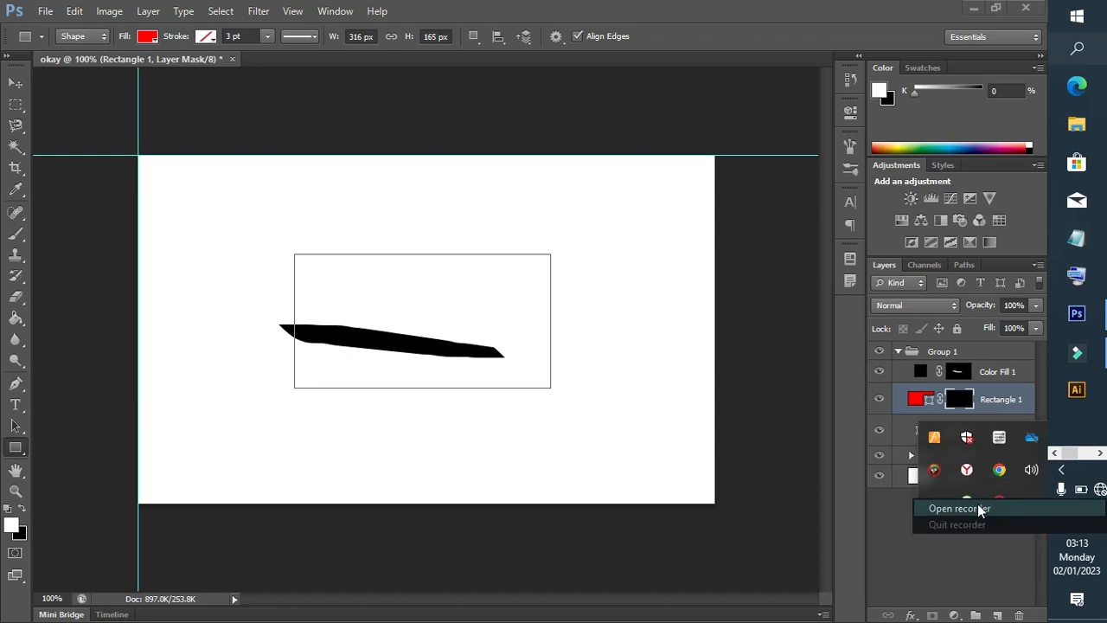